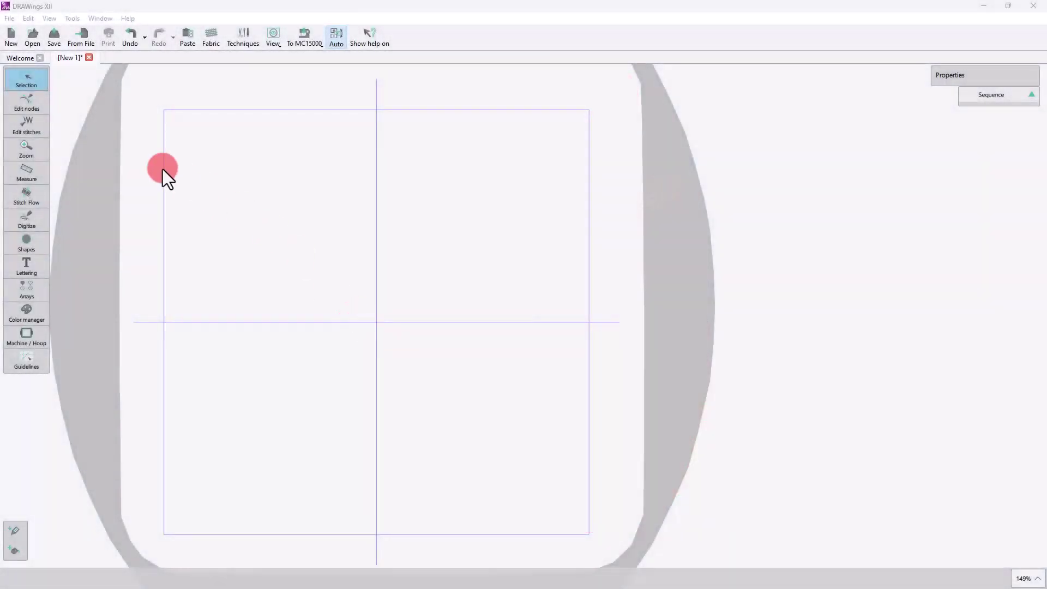
- Browse the DRAWings XII Samples folder for a design to import and preview ASC-00387.cmx and ASC-00385.cmx
{"action": "left_click", "coordinate": [85, 35]}
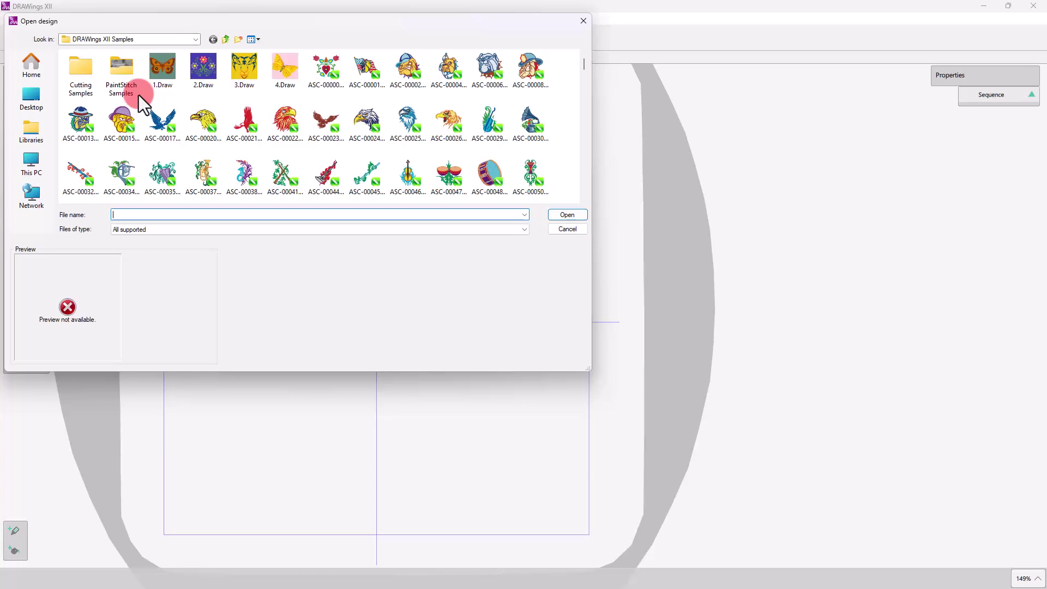
{"action": "scroll", "coordinate": [227, 142], "scroll_direction": "down", "scroll_amount": 20}
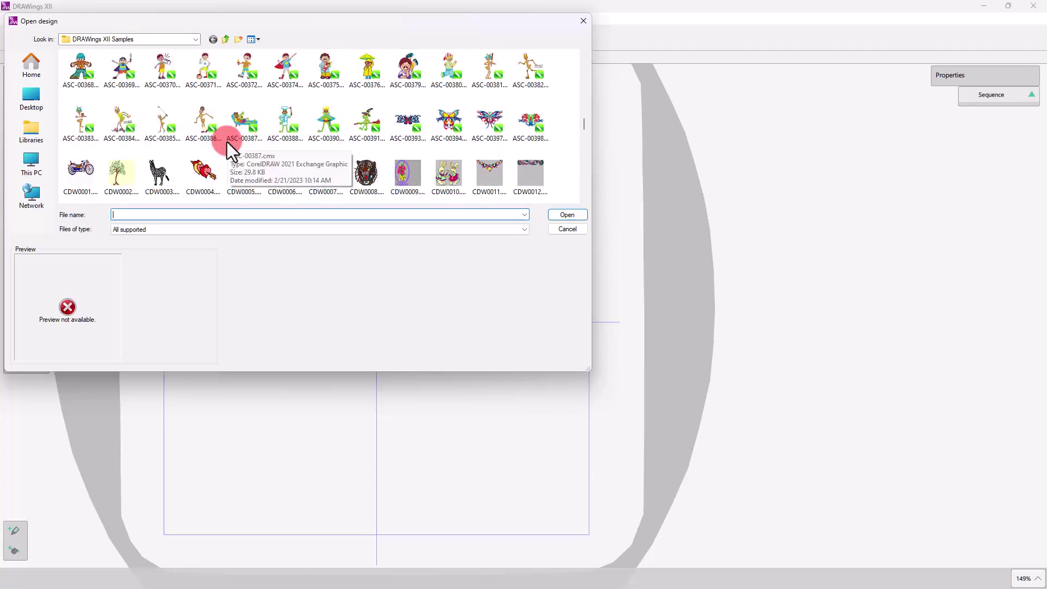
{"action": "left_click", "coordinate": [236, 123]}
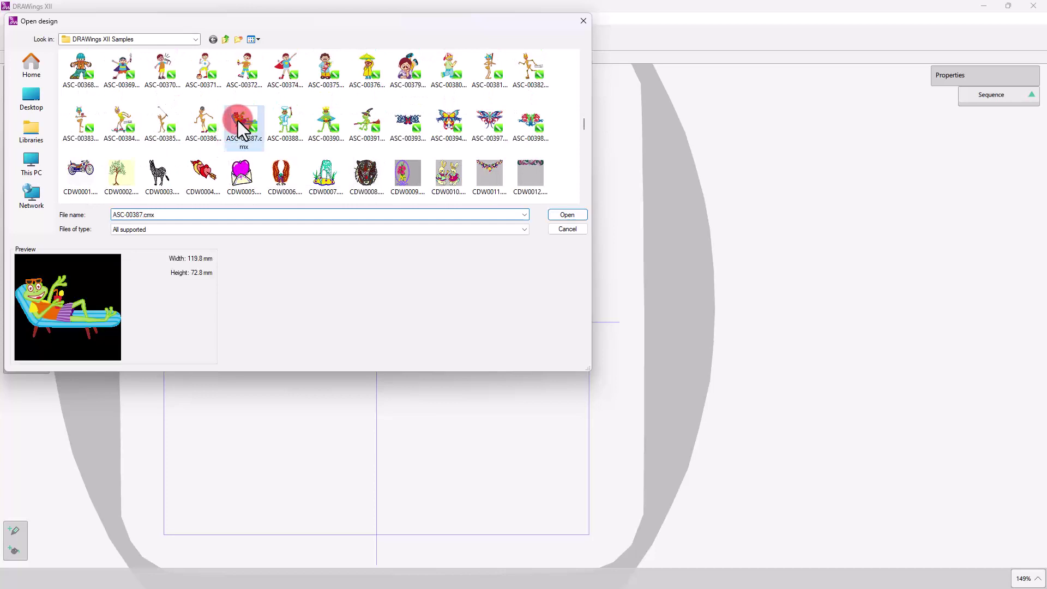
{"action": "left_click", "coordinate": [162, 121]}
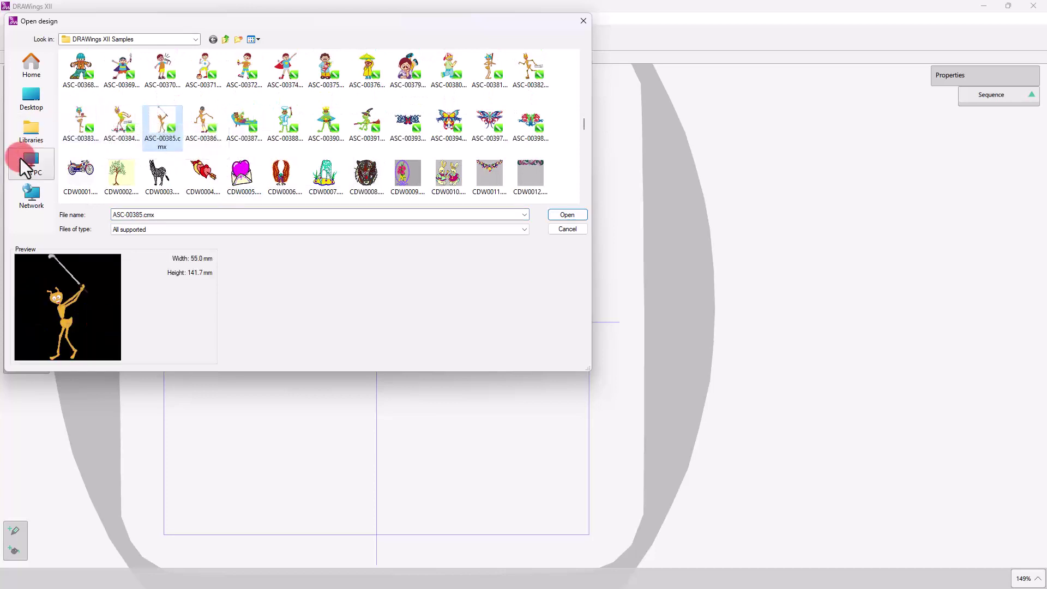
- Import the Fox-shape1.cmx design from the material folder into the current document
{"action": "left_click", "coordinate": [29, 71]}
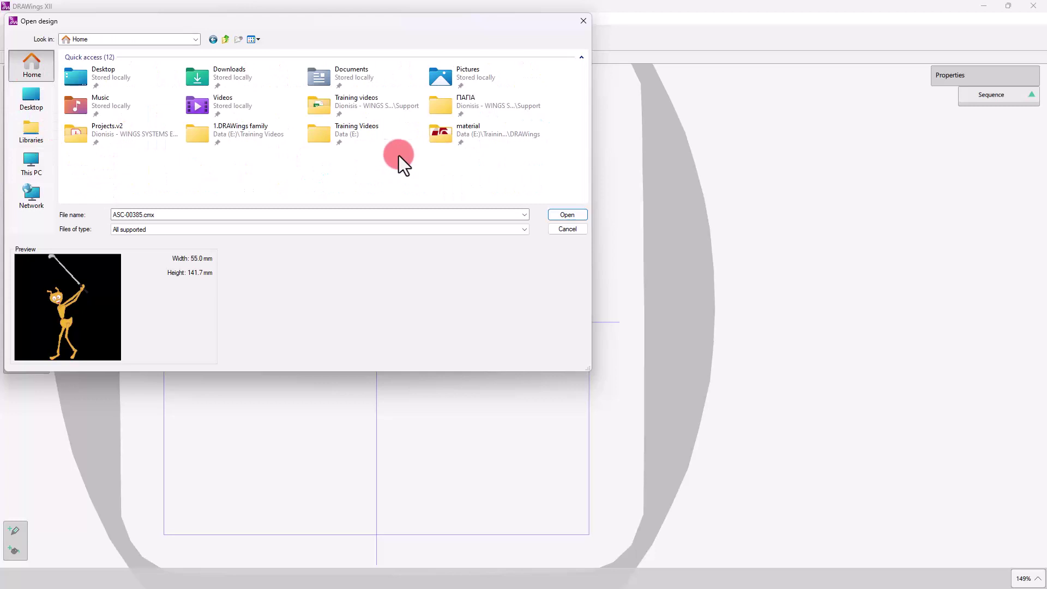
{"action": "double_click", "coordinate": [467, 146]}
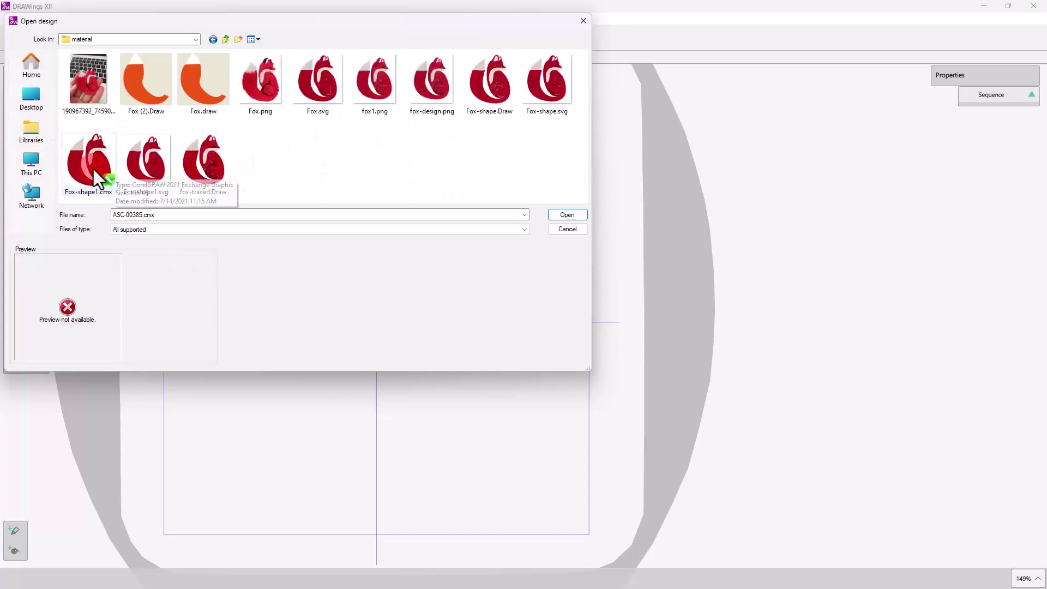
{"action": "left_click", "coordinate": [92, 168]}
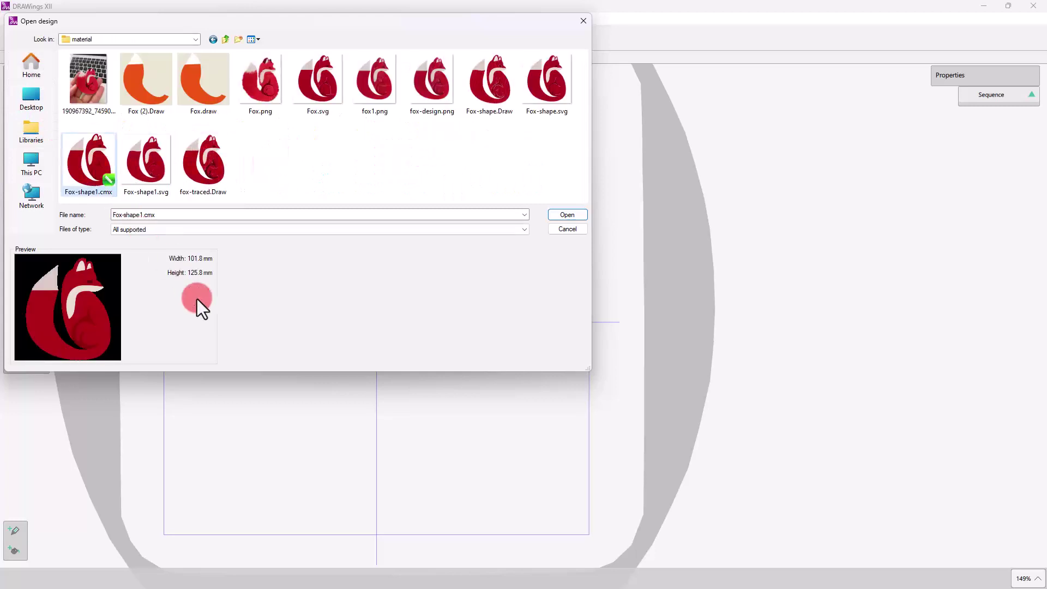
{"action": "left_click", "coordinate": [567, 215]}
- Ungroup the imported fox design and clear the selection
{"action": "left_click", "coordinate": [392, 316]}
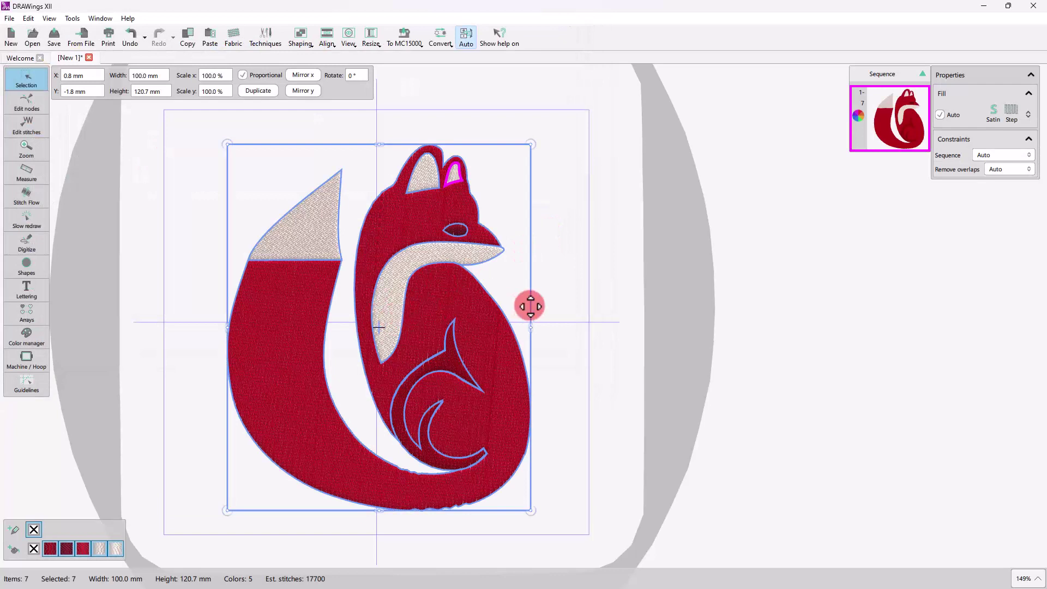
{"action": "right_click", "coordinate": [417, 222]}
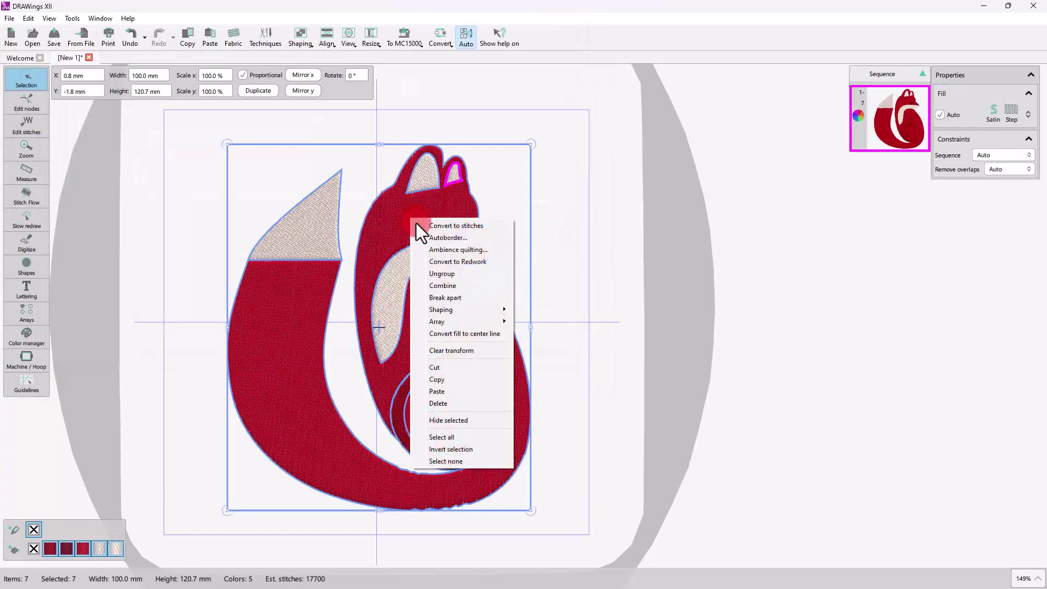
{"action": "left_click", "coordinate": [440, 276]}
{"action": "left_click", "coordinate": [561, 273]}
- Select the fox's white chest, red body and white tail tip one by one to inspect the separate objects
{"action": "left_click", "coordinate": [422, 266]}
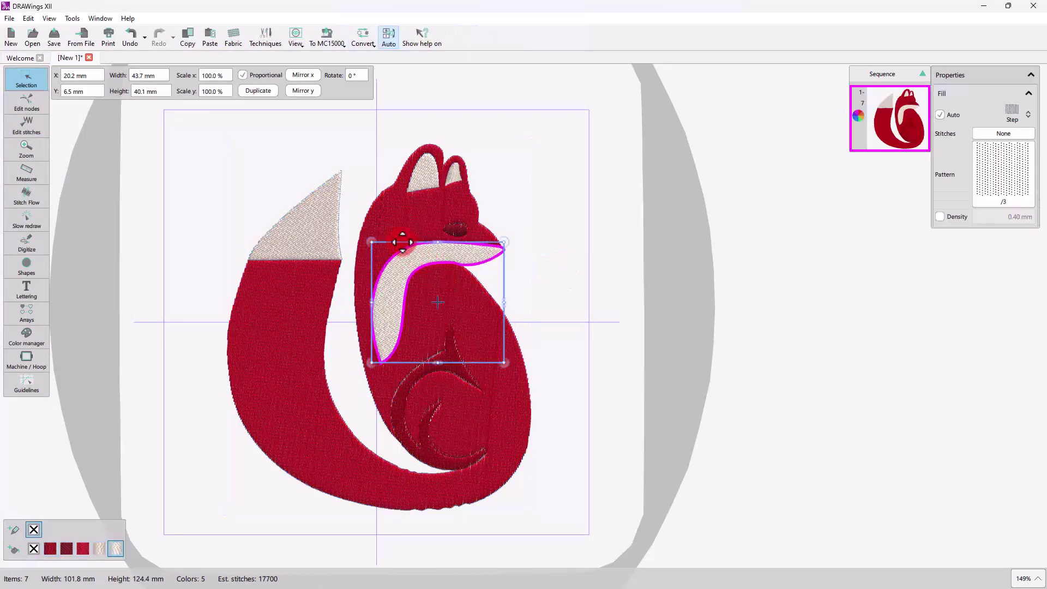
{"action": "left_click", "coordinate": [397, 211]}
{"action": "left_click", "coordinate": [299, 237]}
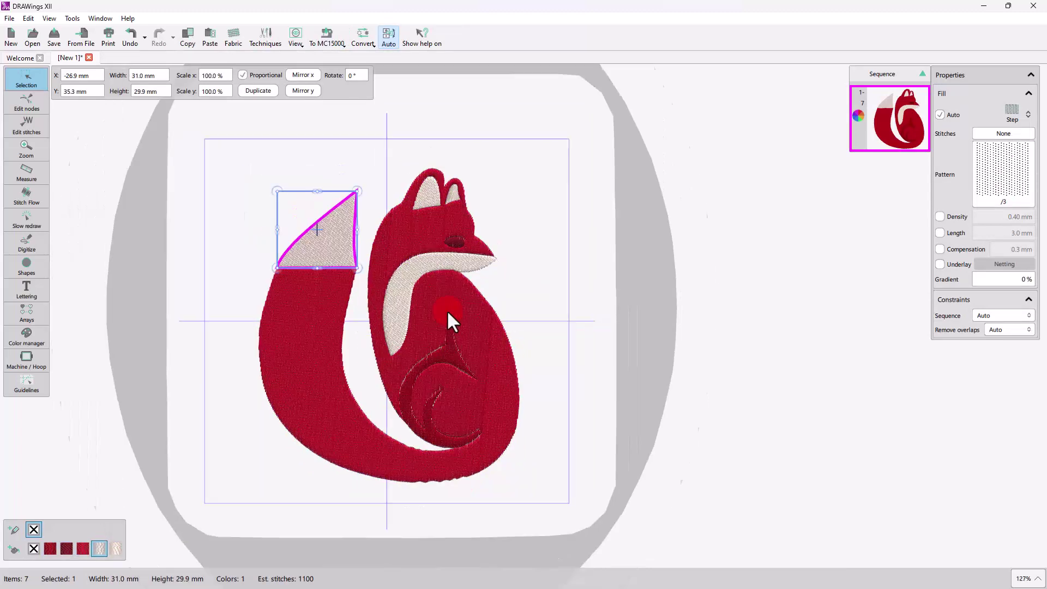
{"action": "scroll", "coordinate": [420, 334], "scroll_direction": "down", "scroll_amount": 3}
{"action": "scroll", "coordinate": [421, 335], "scroll_direction": "up", "scroll_amount": 3}
{"action": "left_click", "coordinate": [563, 314]}
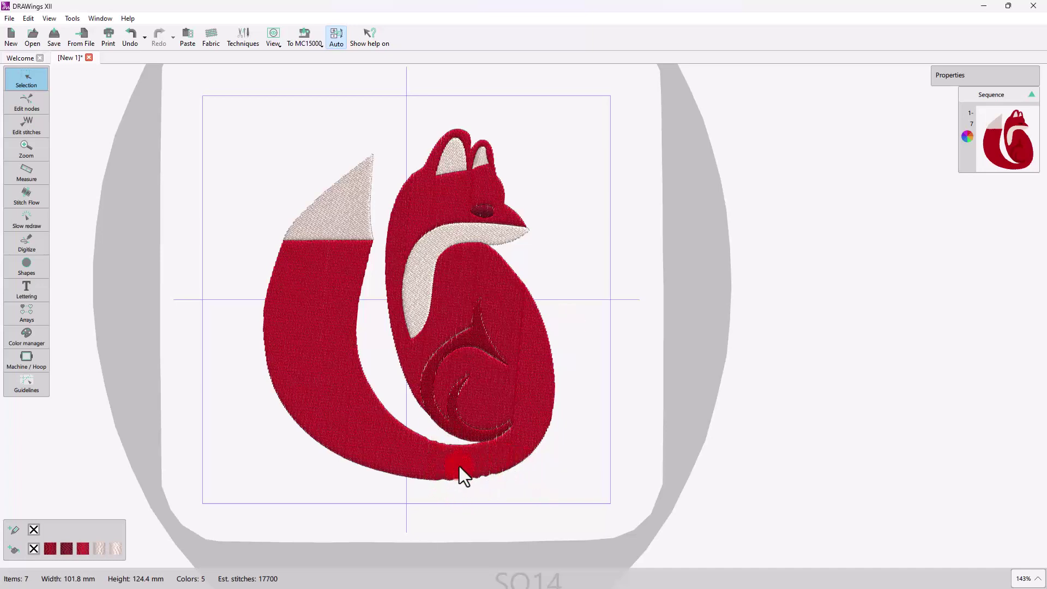
- Remove the uneven nodes along the lower outer edge of the red tail so that its outline forms one smooth curve
{"action": "scroll", "coordinate": [459, 466], "scroll_direction": "up", "scroll_amount": 2}
{"action": "left_click", "coordinate": [27, 107]}
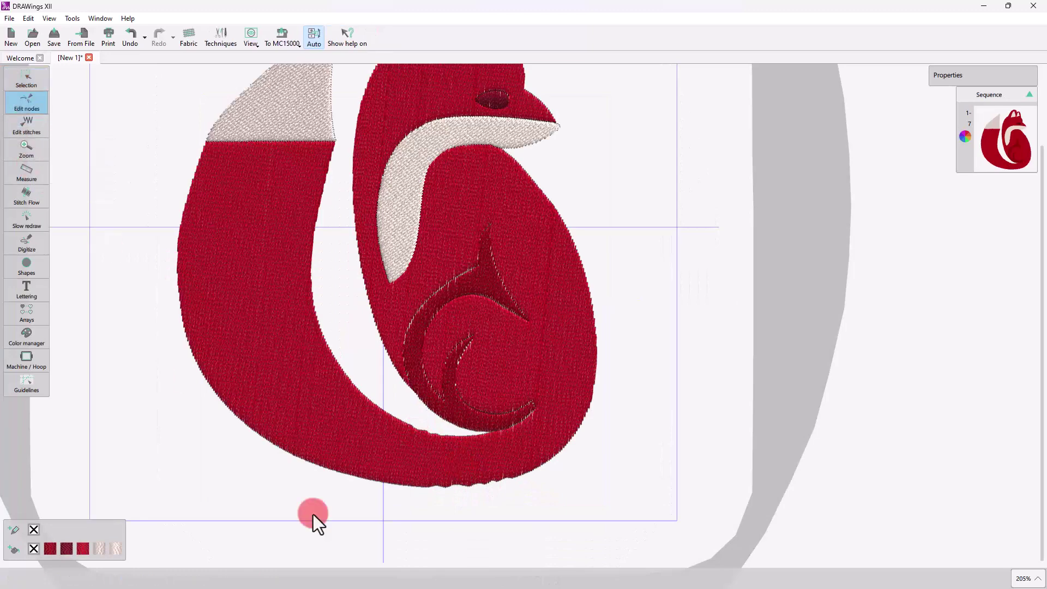
{"action": "left_click", "coordinate": [431, 475]}
{"action": "scroll", "coordinate": [436, 470], "scroll_direction": "up", "scroll_amount": 2}
{"action": "left_click_drag", "start_coordinate": [381, 374], "coordinate": [443, 420]}
{"action": "key", "text": "Delete"}
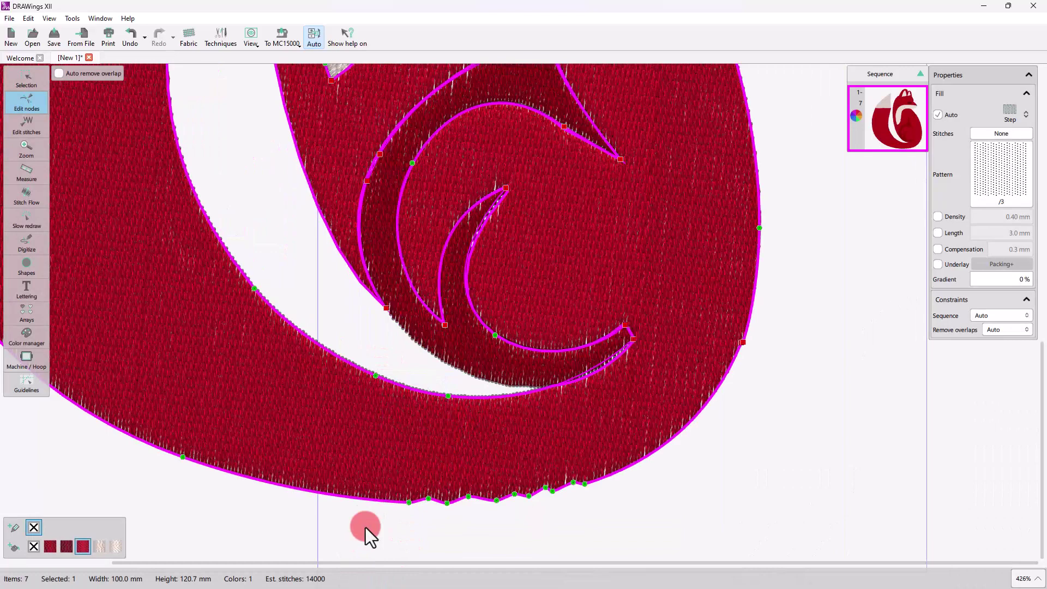
{"action": "left_click_drag", "start_coordinate": [419, 483], "coordinate": [578, 515]}
{"action": "key", "text": "Delete"}
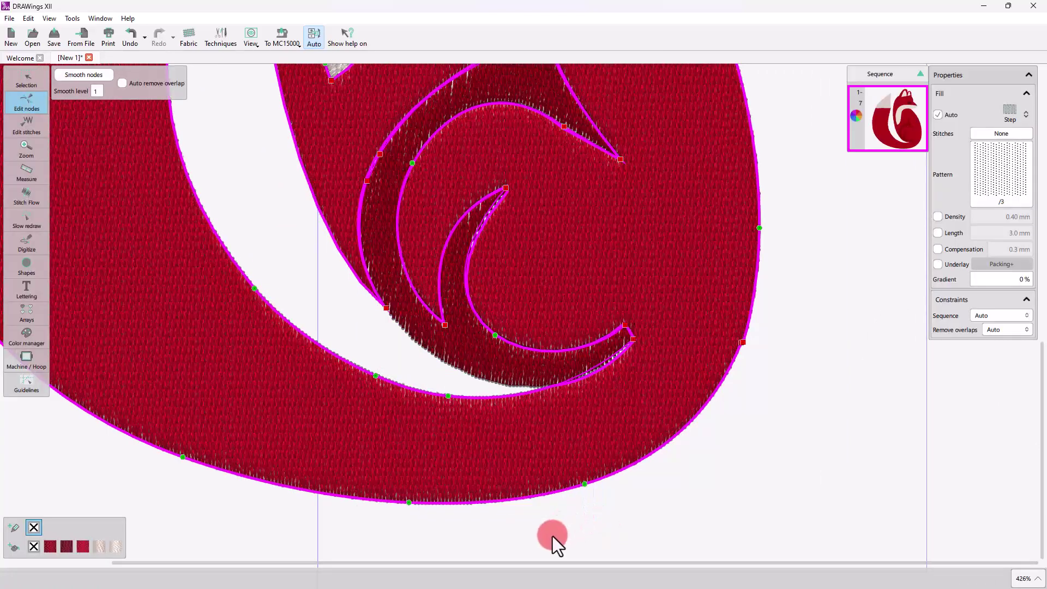
{"action": "scroll", "coordinate": [505, 495], "scroll_direction": "down", "scroll_amount": 3}
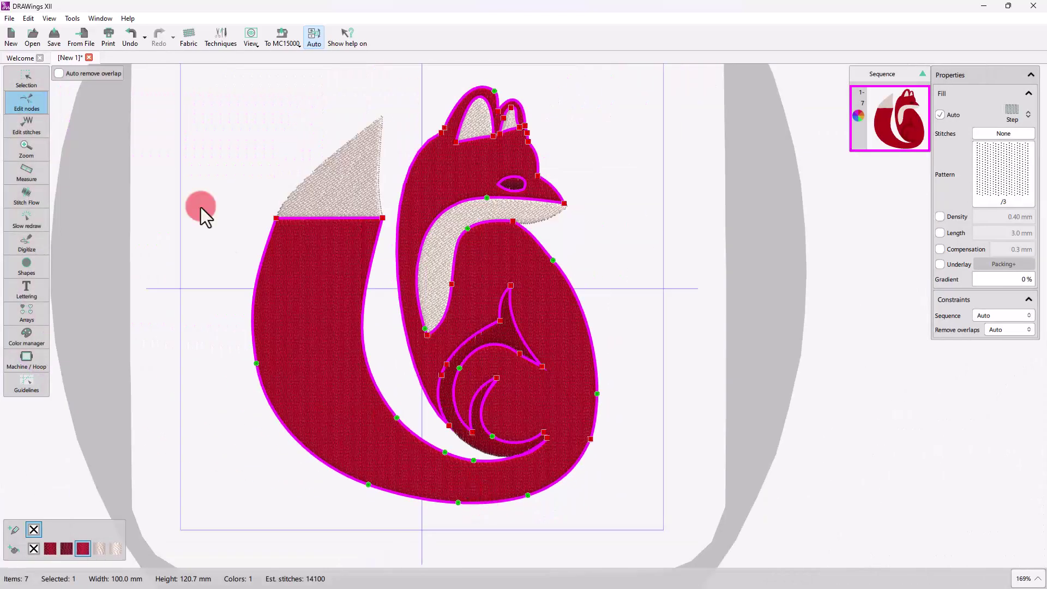
{"action": "left_click", "coordinate": [11, 77]}
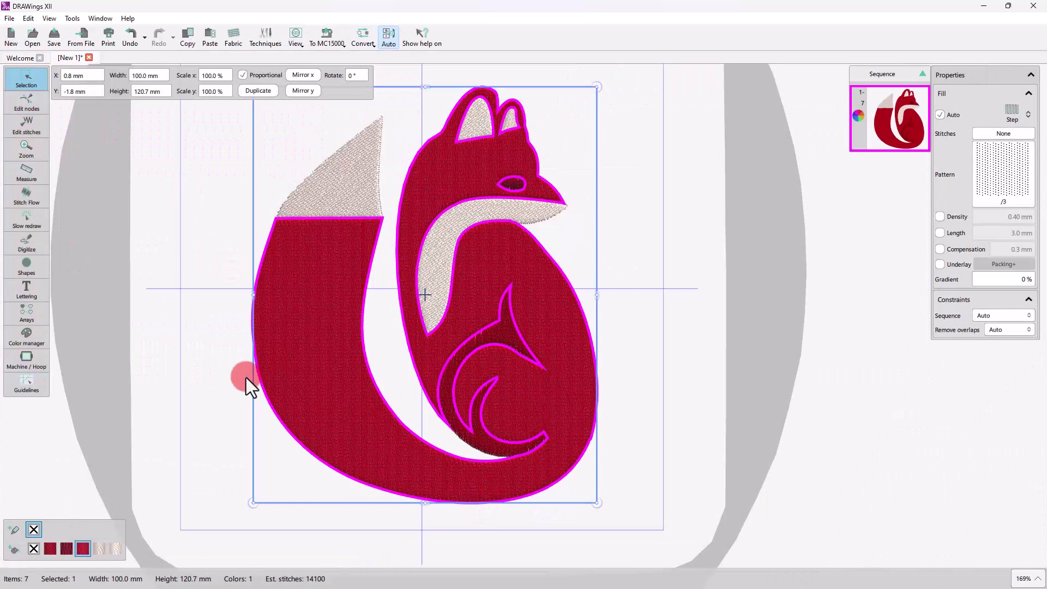
- Select all parts of the fox and set their fill type to Satin
{"action": "left_click", "coordinate": [639, 417]}
{"action": "left_click", "coordinate": [585, 405]}
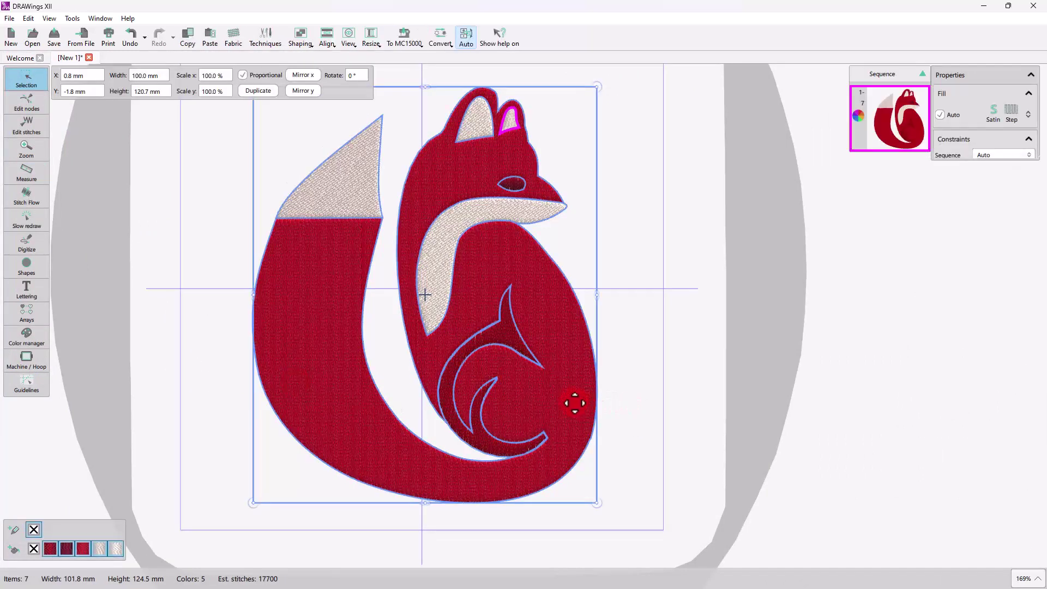
{"action": "left_click", "coordinate": [1028, 113]}
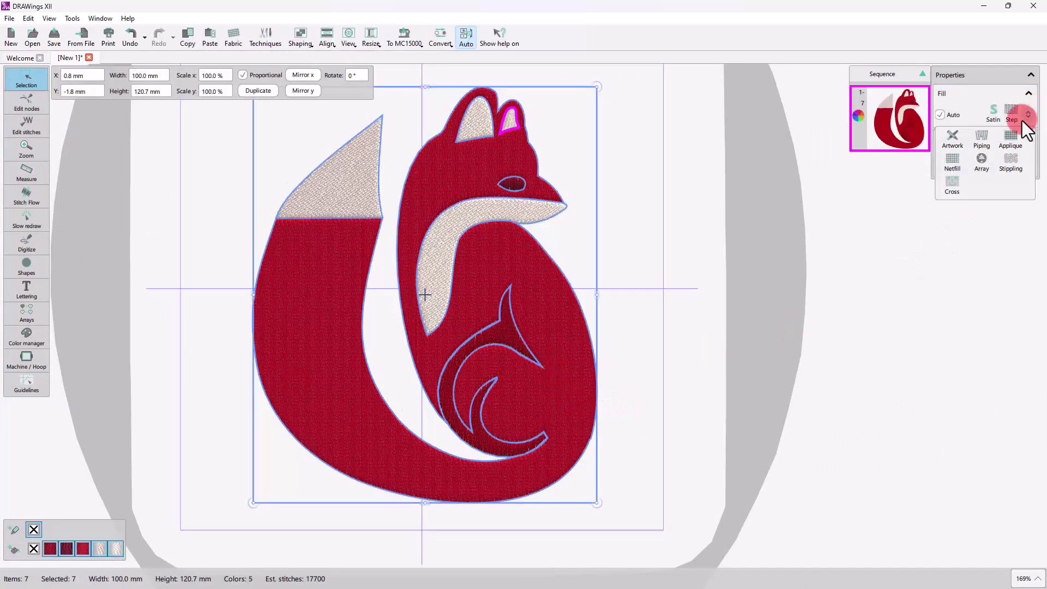
{"action": "left_click", "coordinate": [954, 136]}
{"action": "left_click", "coordinate": [993, 131]}
{"action": "left_click", "coordinate": [987, 113]}
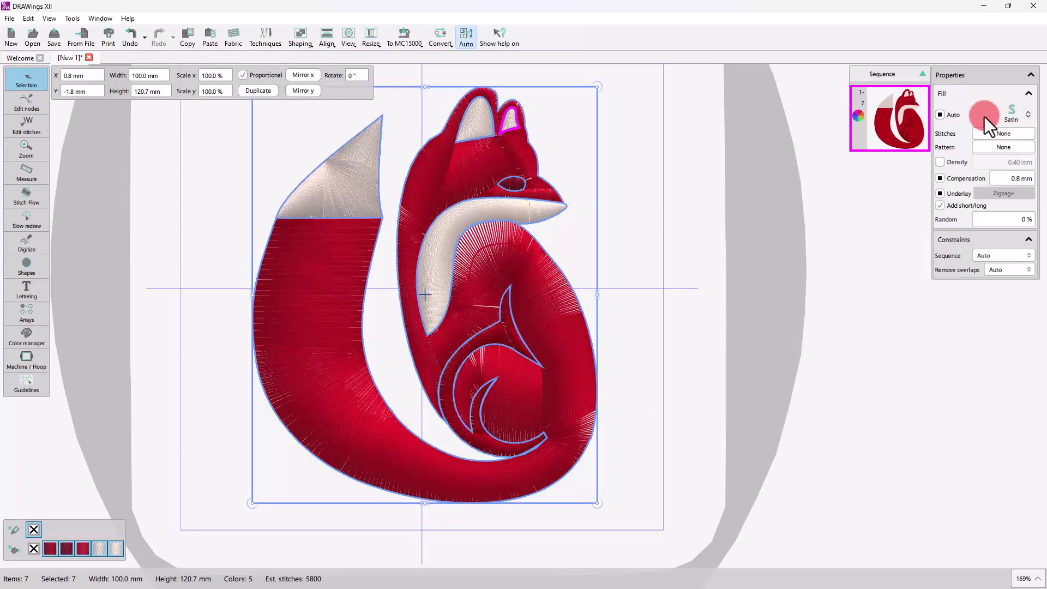
- Turn off the 3D preview and inspect the satin stitches across the fox's tail and body
{"action": "left_click", "coordinate": [590, 262]}
{"action": "left_click", "coordinate": [419, 310]}
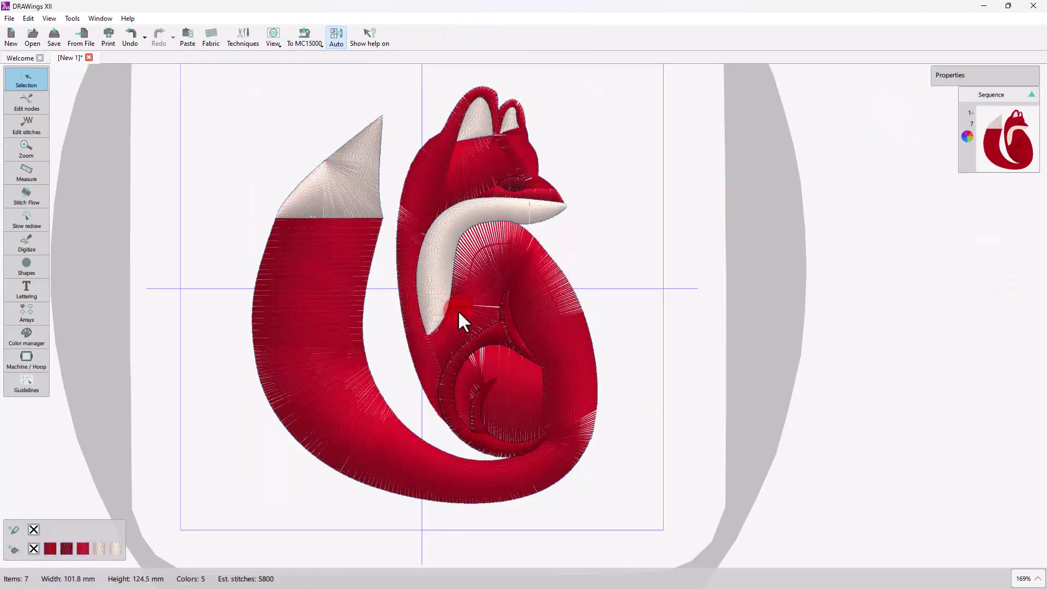
{"action": "scroll", "coordinate": [400, 210], "scroll_direction": "up", "scroll_amount": 1}
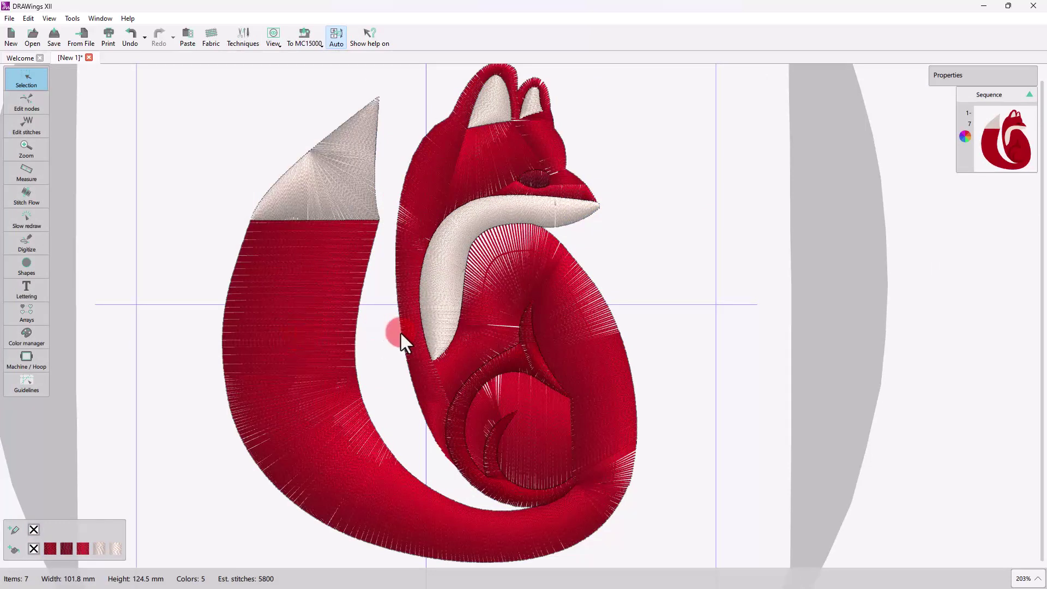
{"action": "left_click", "coordinate": [55, 18]}
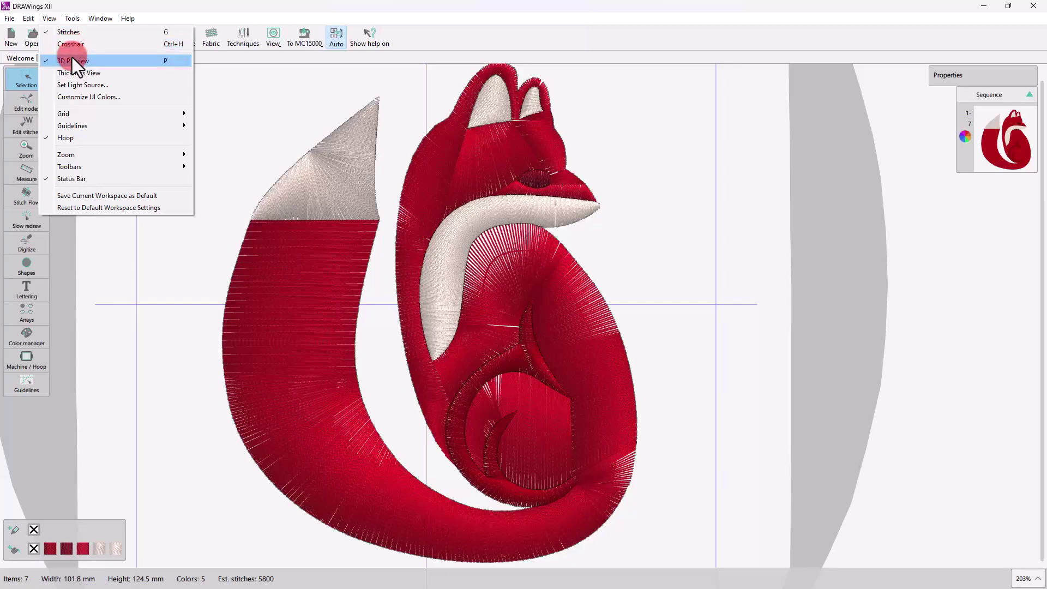
{"action": "left_click", "coordinate": [72, 59]}
{"action": "left_click", "coordinate": [54, 18]}
{"action": "left_click", "coordinate": [75, 56]}
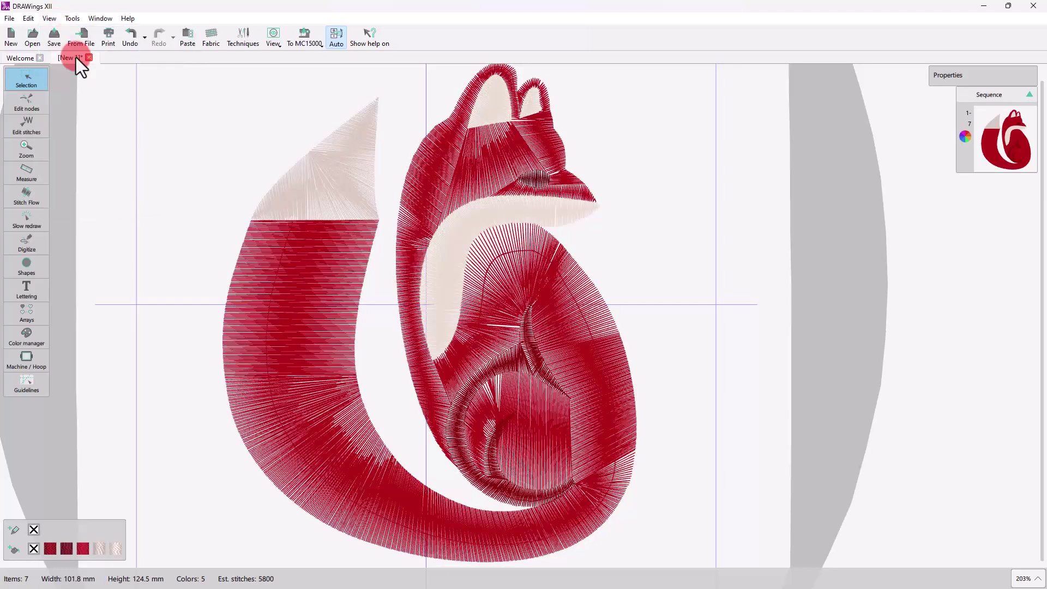
{"action": "scroll", "coordinate": [319, 401], "scroll_direction": "up", "scroll_amount": 3}
{"action": "scroll", "coordinate": [313, 397], "scroll_direction": "down", "scroll_amount": 2}
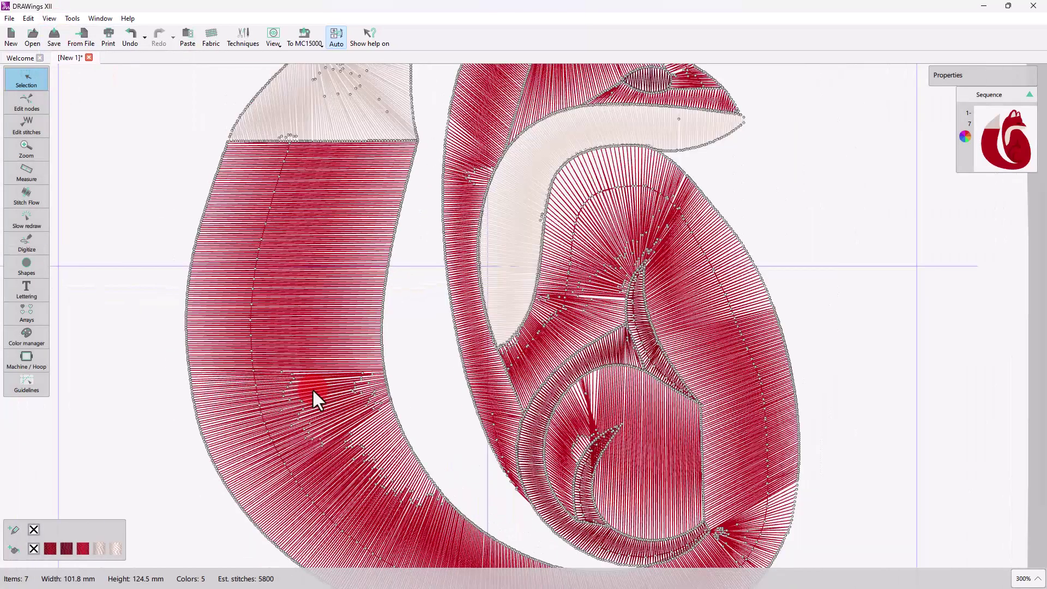
{"action": "scroll", "coordinate": [492, 405], "scroll_direction": "up", "scroll_amount": 2}
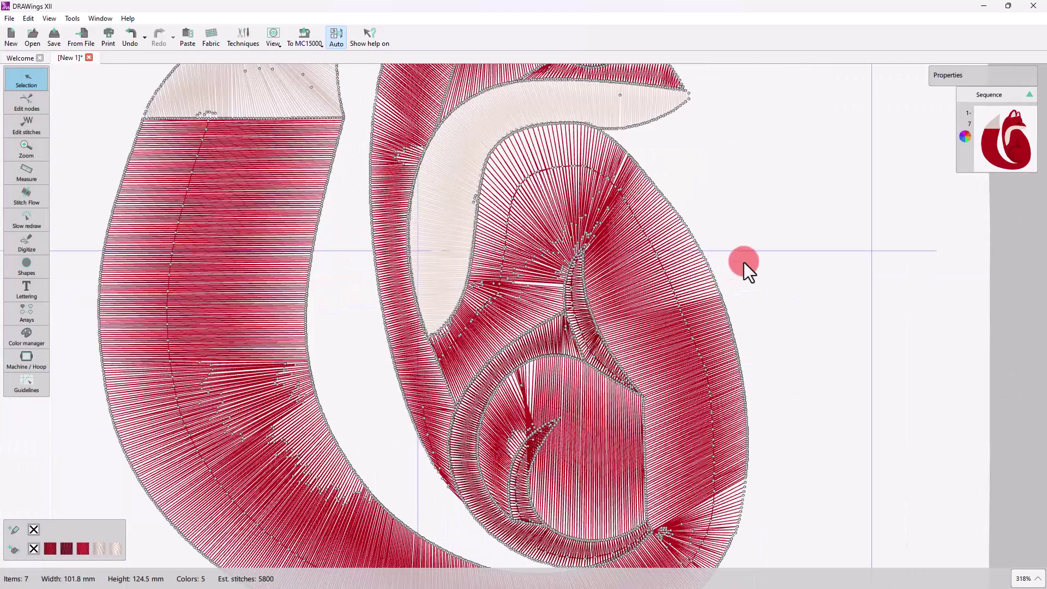
{"action": "scroll", "coordinate": [574, 294], "scroll_direction": "down", "scroll_amount": 4}
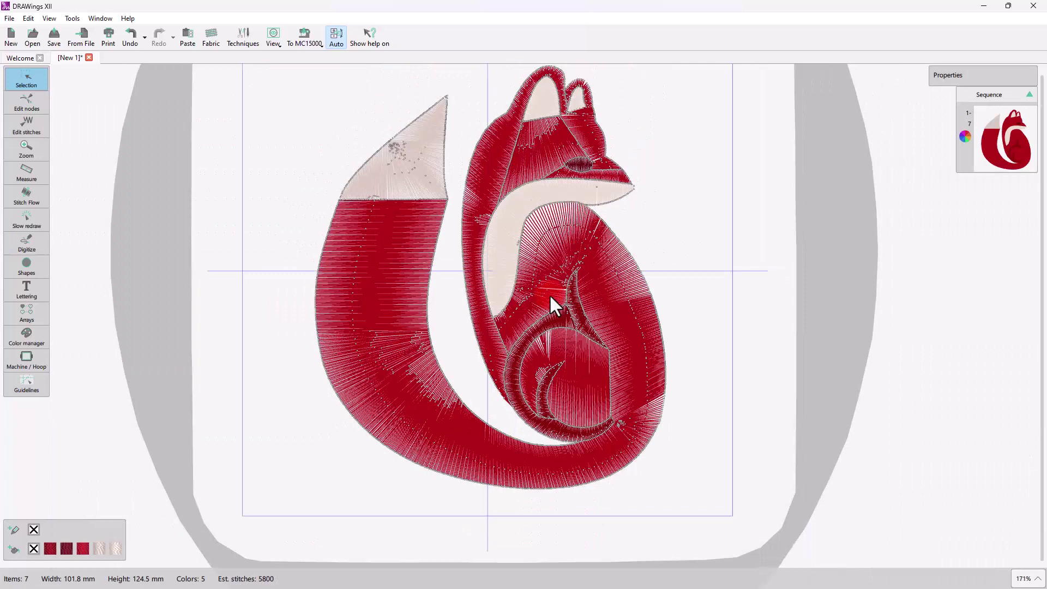
- Try the sea waves pattern on the satin fill of the whole fox and inspect the tail's stitches up close
{"action": "left_click", "coordinate": [542, 293]}
{"action": "left_click", "coordinate": [977, 182]}
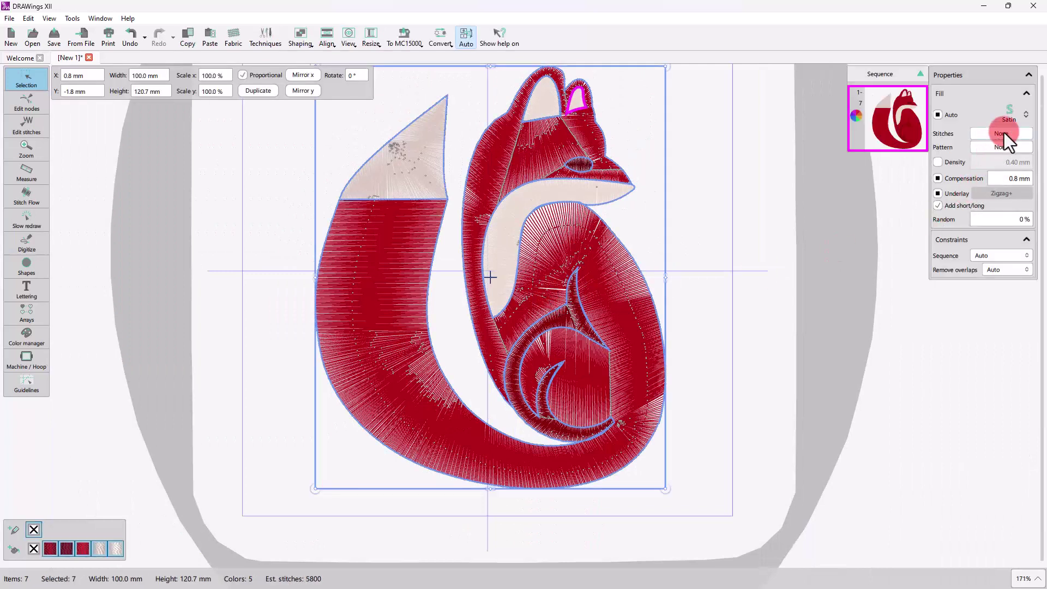
{"action": "left_click", "coordinate": [1000, 146]}
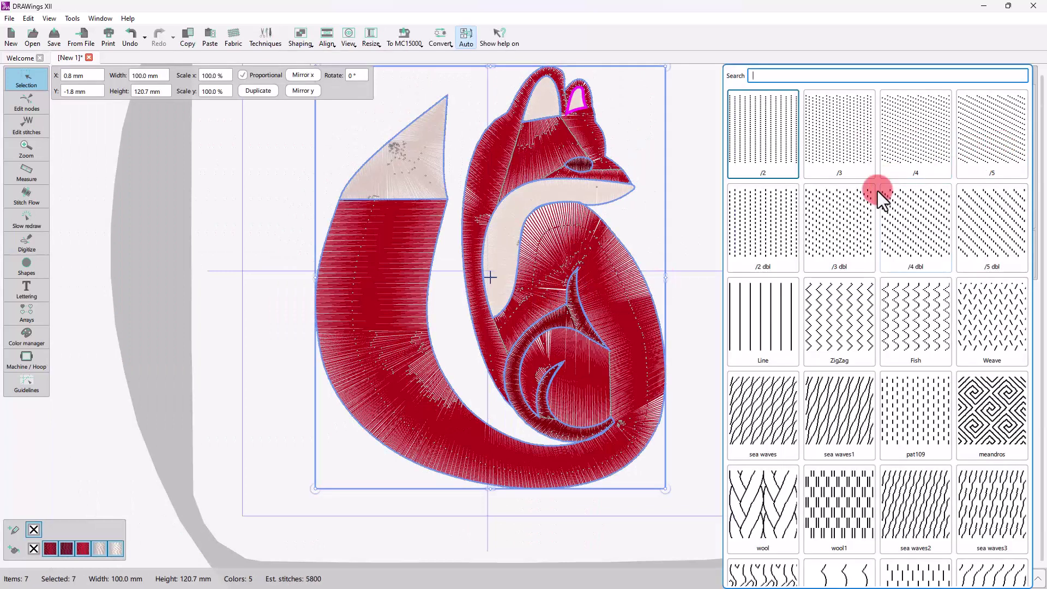
{"action": "left_click", "coordinate": [773, 406]}
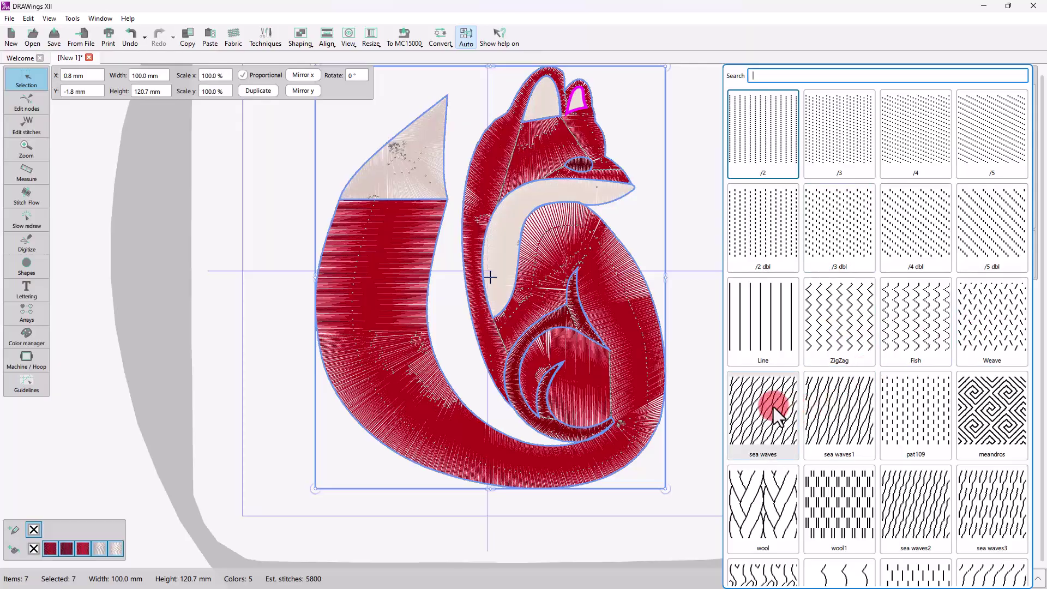
{"action": "scroll", "coordinate": [461, 390], "scroll_direction": "up", "scroll_amount": 4}
{"action": "scroll", "coordinate": [419, 383], "scroll_direction": "up", "scroll_amount": 3}
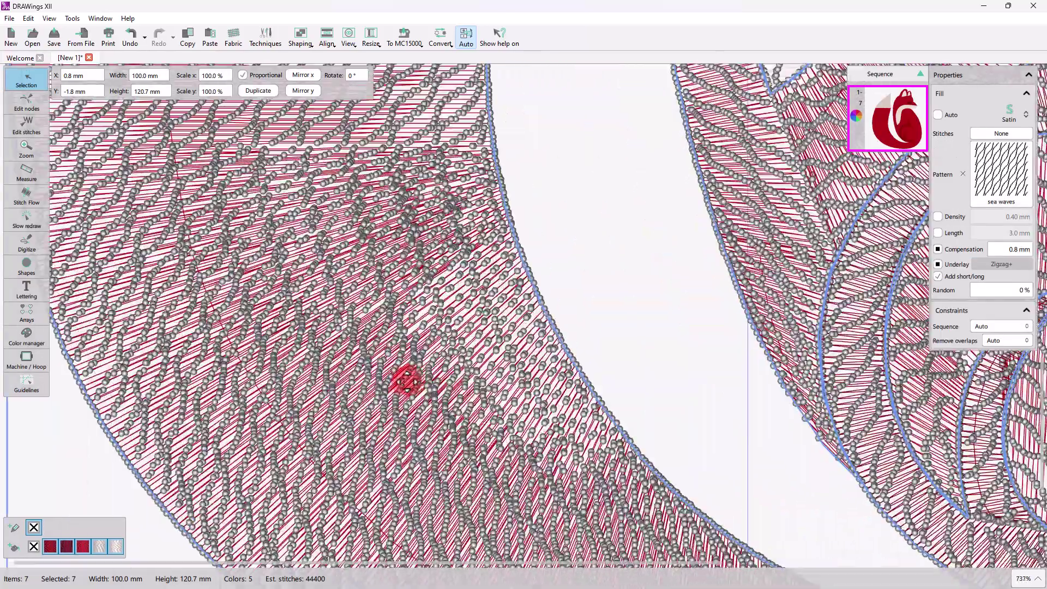
{"action": "scroll", "coordinate": [397, 376], "scroll_direction": "down", "scroll_amount": 4}
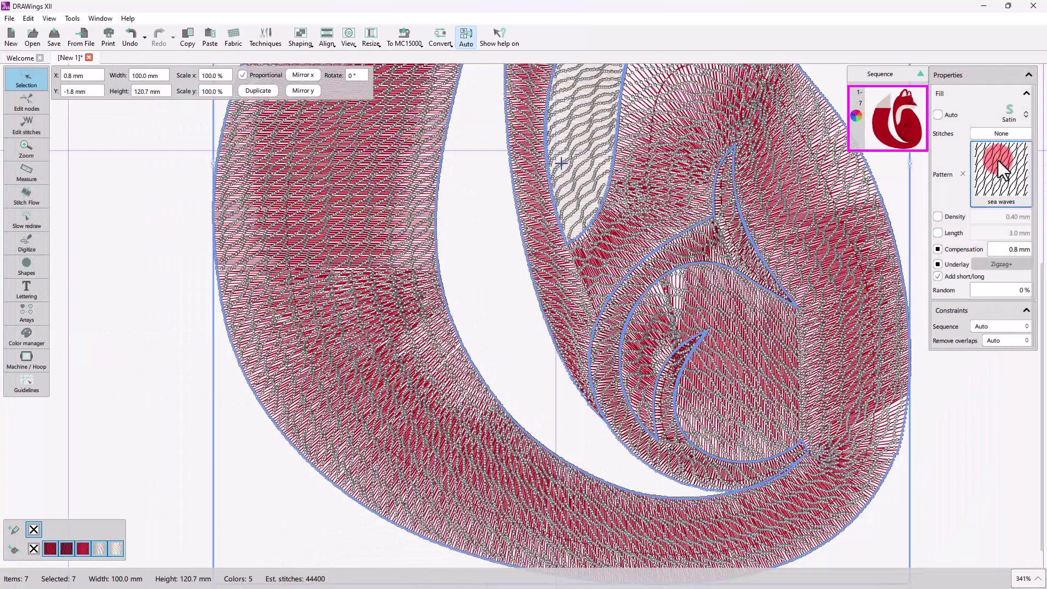
- Try the Flames pattern on the fox's satin fill, and replace it with the broken lines1 pattern
{"action": "left_click", "coordinate": [998, 160]}
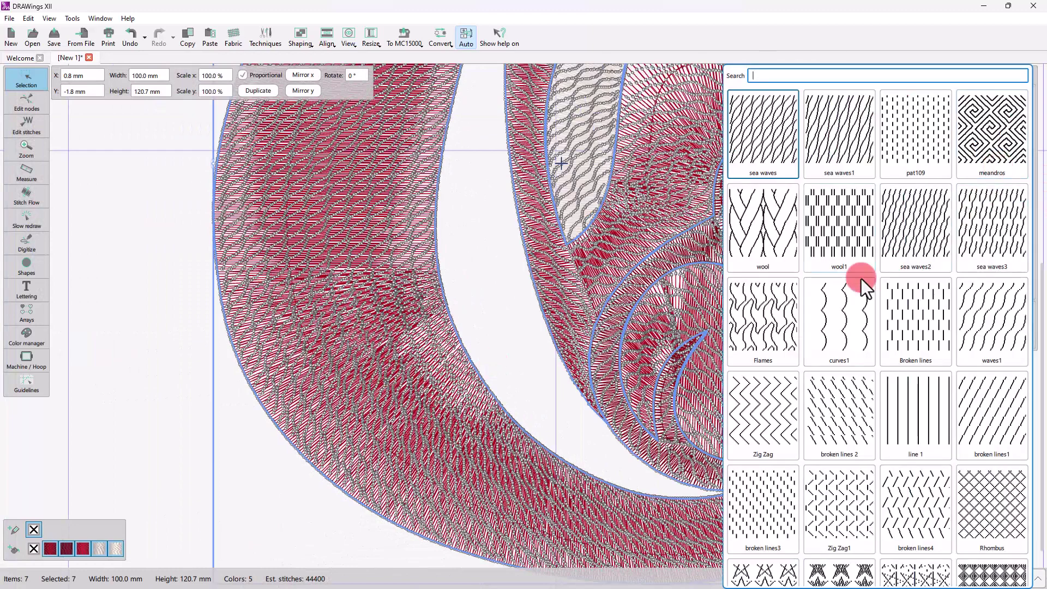
{"action": "left_click", "coordinate": [779, 301]}
{"action": "left_click", "coordinate": [998, 164]}
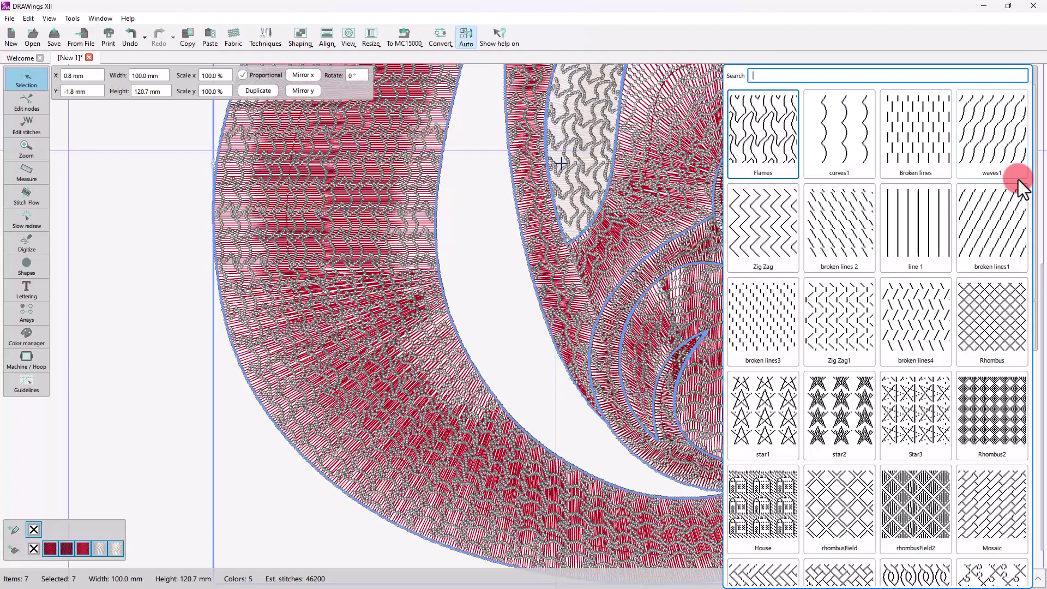
{"action": "left_click", "coordinate": [995, 225]}
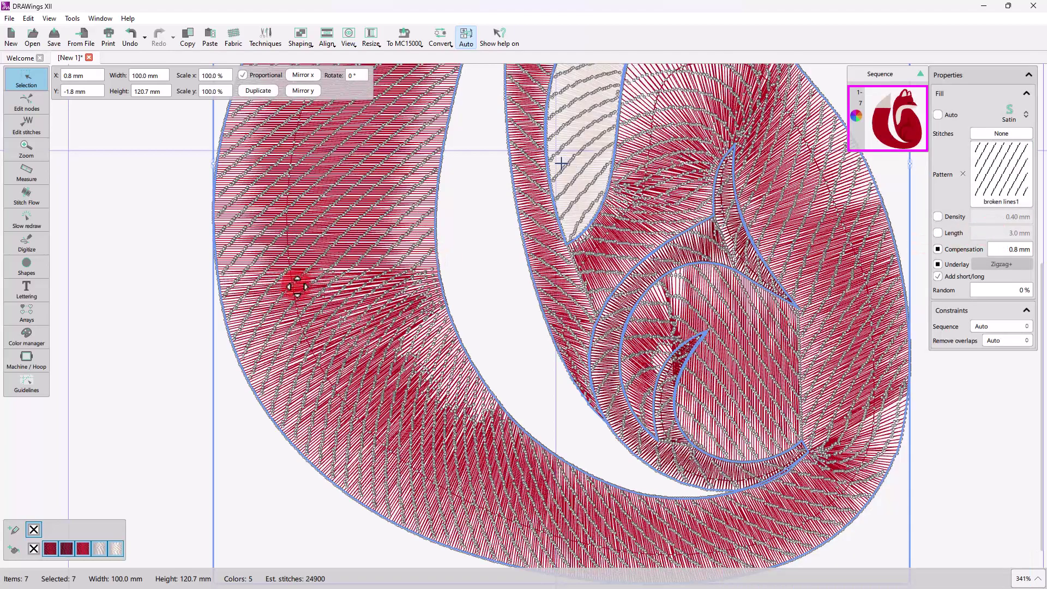
- Deselect the fox and inspect the broken lines1 stitching across the whole design
{"action": "scroll", "coordinate": [276, 298], "scroll_direction": "down", "scroll_amount": 4}
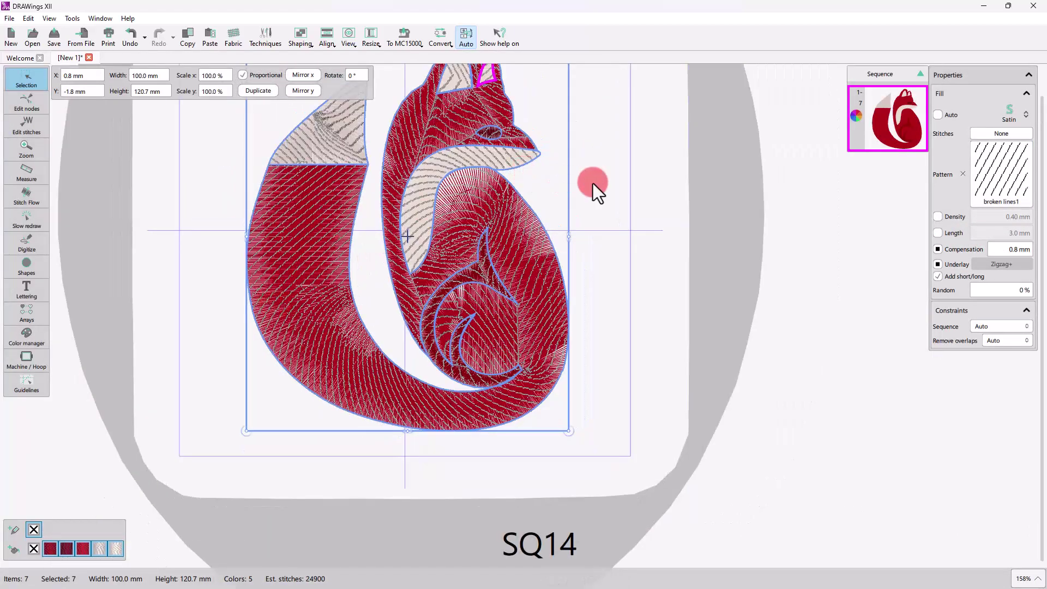
{"action": "left_click", "coordinate": [593, 183]}
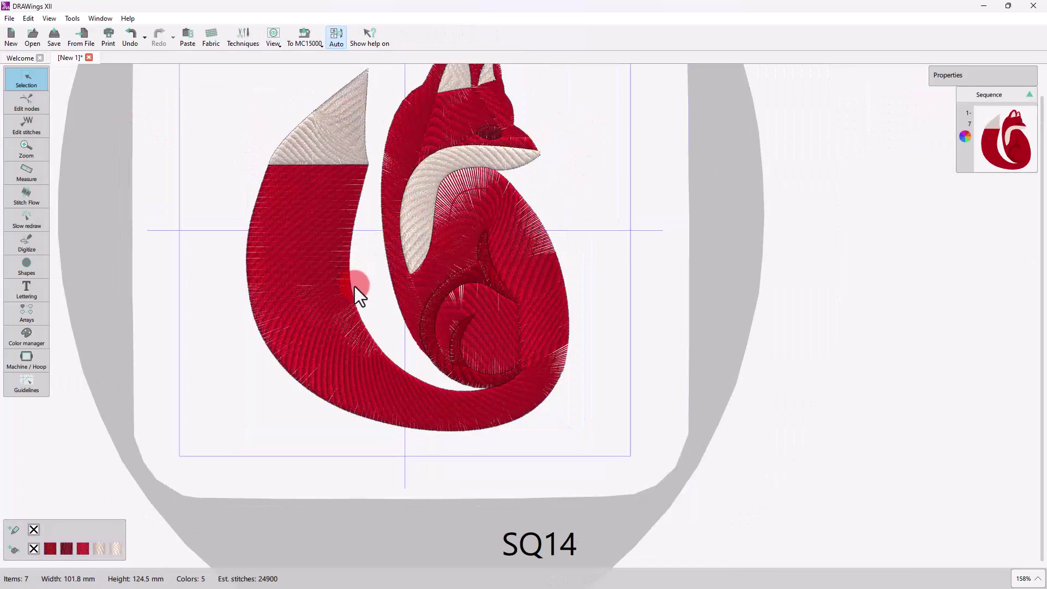
{"action": "scroll", "coordinate": [355, 286], "scroll_direction": "down", "scroll_amount": 2}
{"action": "scroll", "coordinate": [374, 178], "scroll_direction": "up", "scroll_amount": 4}
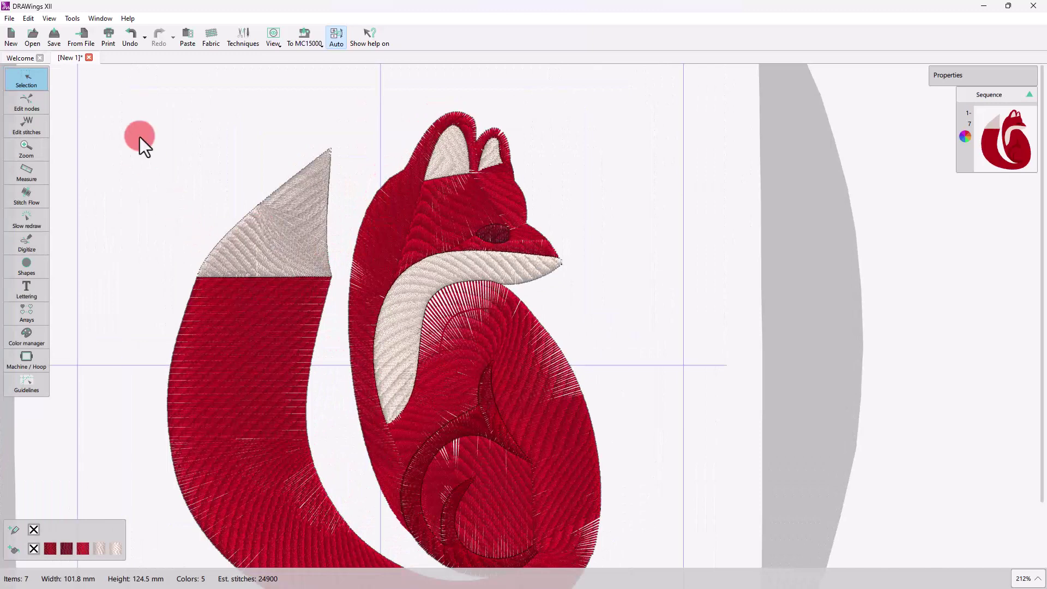
- Add three Stitch Flow direction lines across the fox's red tail: below the white tip, at the lower bend and near the body
{"action": "left_click", "coordinate": [18, 202]}
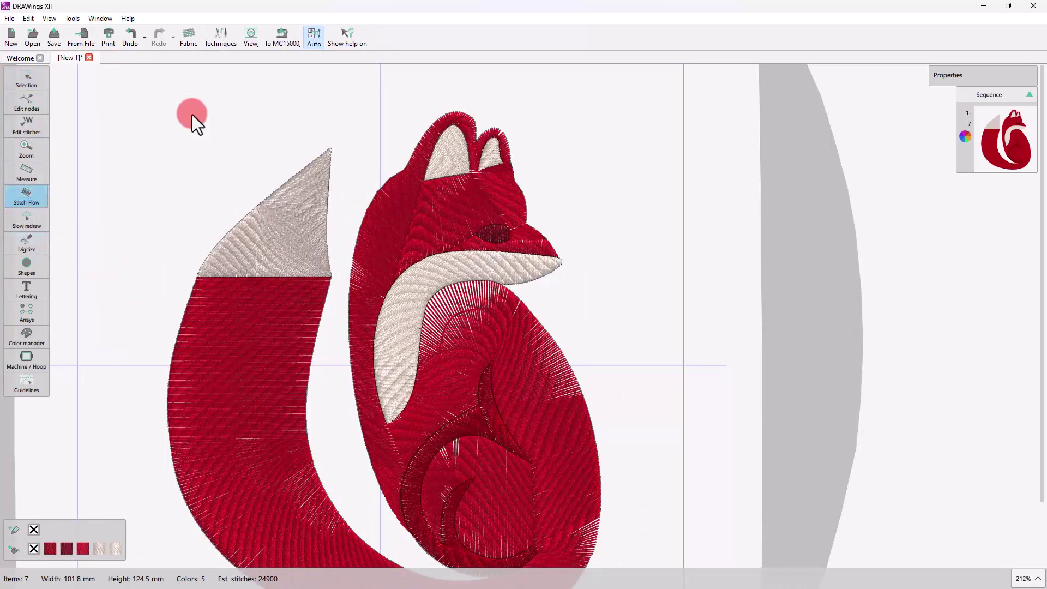
{"action": "left_click", "coordinate": [266, 352]}
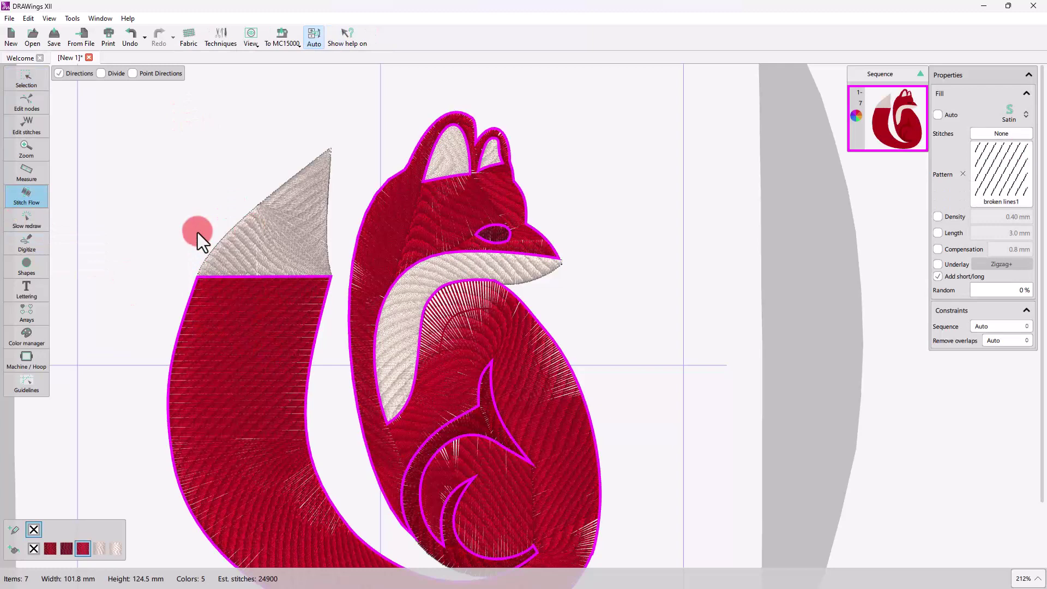
{"action": "left_click_drag", "start_coordinate": [184, 332], "coordinate": [280, 339]}
{"action": "scroll", "coordinate": [276, 355], "scroll_direction": "down", "scroll_amount": 2}
{"action": "scroll", "coordinate": [273, 345], "scroll_direction": "down", "scroll_amount": 2}
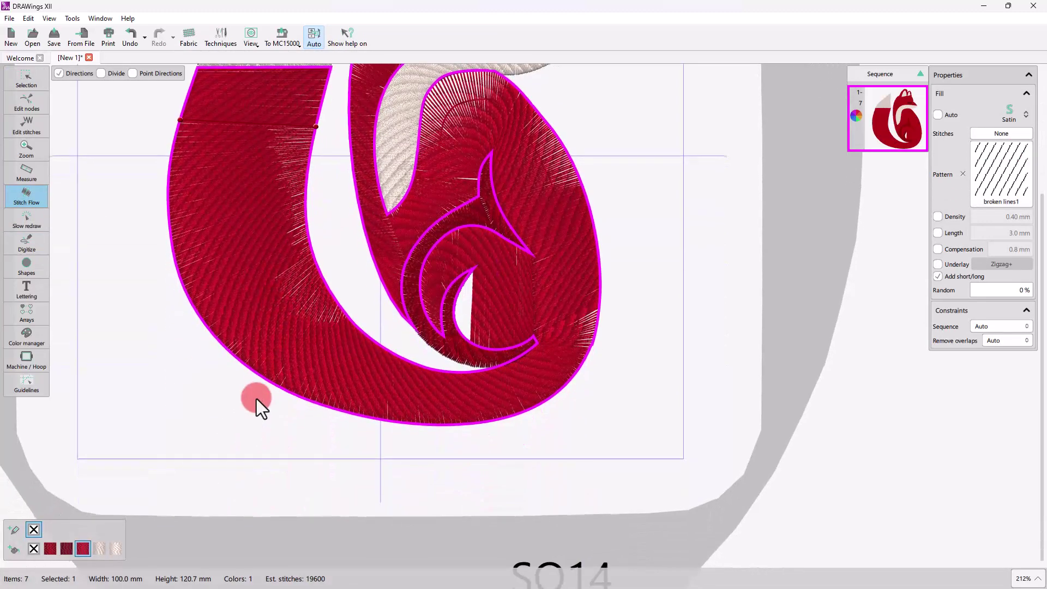
{"action": "left_click_drag", "start_coordinate": [297, 337], "coordinate": [321, 323]}
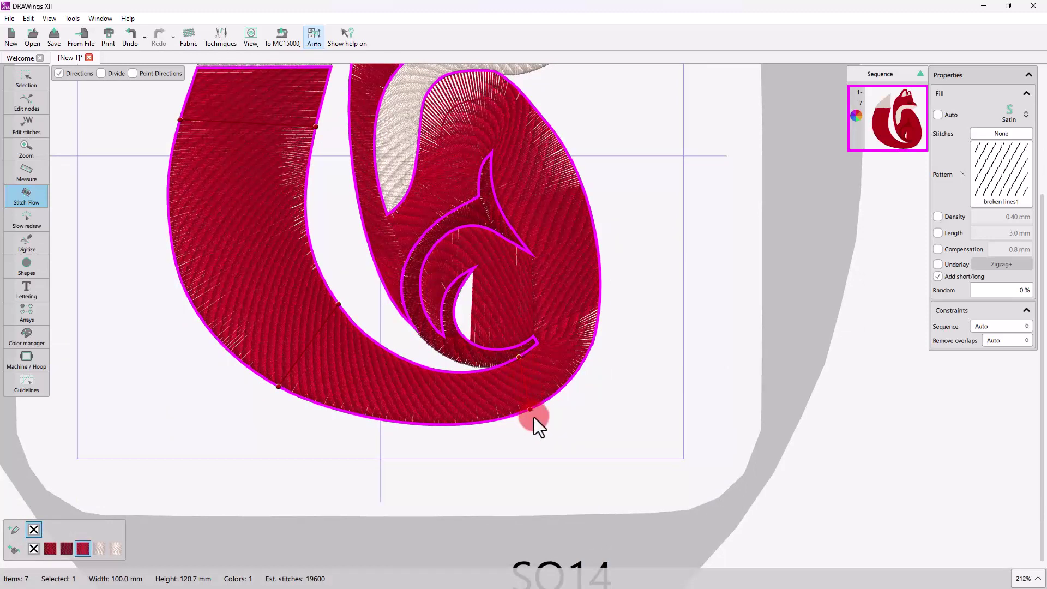
{"action": "left_click_drag", "start_coordinate": [534, 418], "coordinate": [534, 416]}
- Divide the red body with two lines, one across the hind leg's opening and one from the leg's upper point to the chest
{"action": "left_click", "coordinate": [121, 92]}
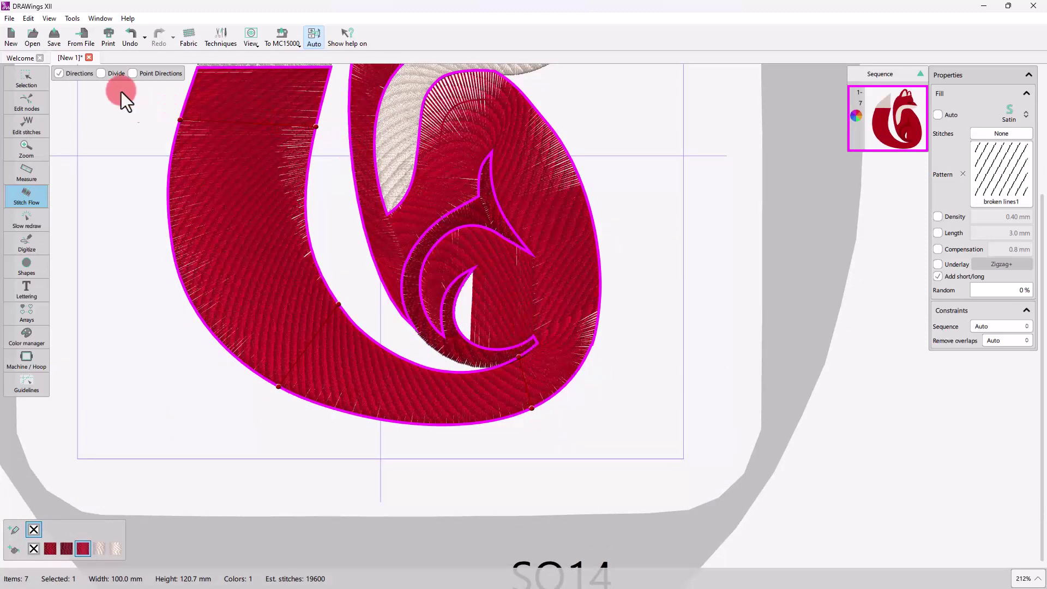
{"action": "left_click", "coordinate": [108, 73]}
{"action": "left_click", "coordinate": [614, 326]}
{"action": "left_click_drag", "start_coordinate": [536, 259], "coordinate": [533, 335]}
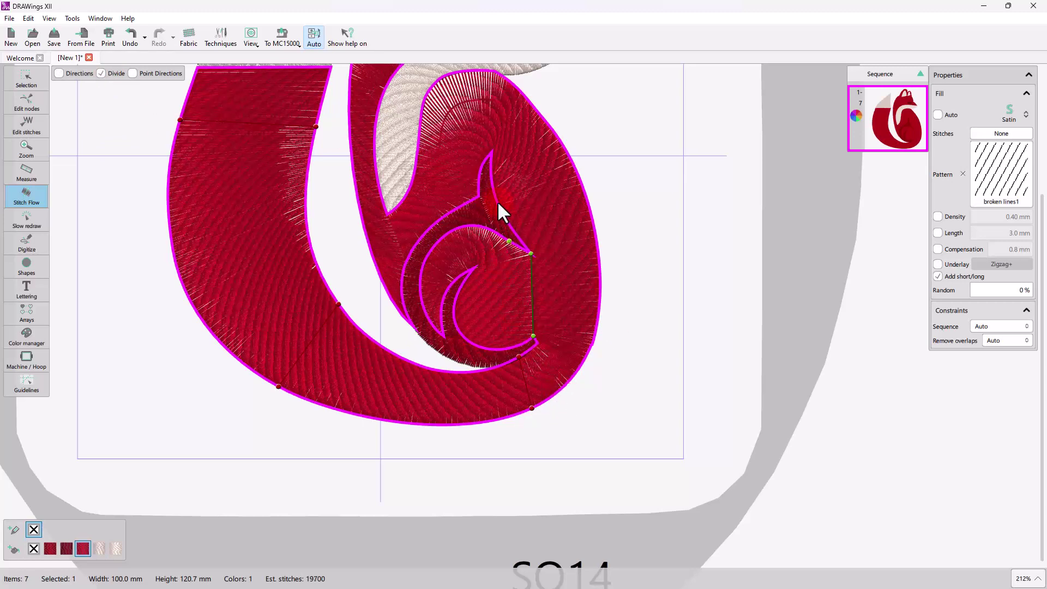
{"action": "left_click", "coordinate": [487, 151]}
{"action": "left_click_drag", "start_coordinate": [496, 125], "coordinate": [479, 71]}
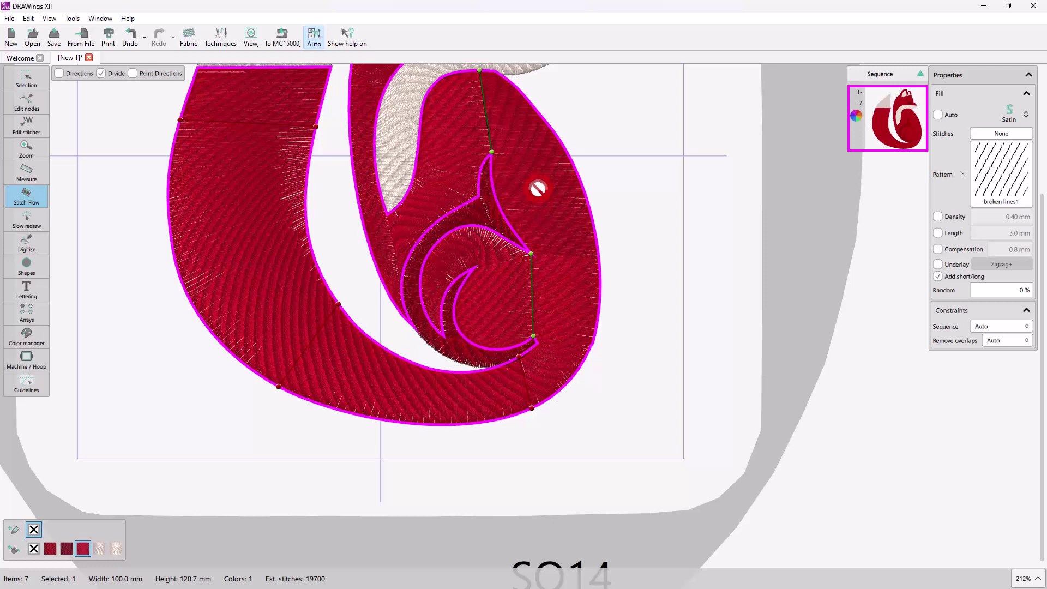
- Divide the red shape between head and neck with a line from the white cheek's edge to the back of the head
{"action": "scroll", "coordinate": [497, 348], "scroll_direction": "down", "scroll_amount": 2}
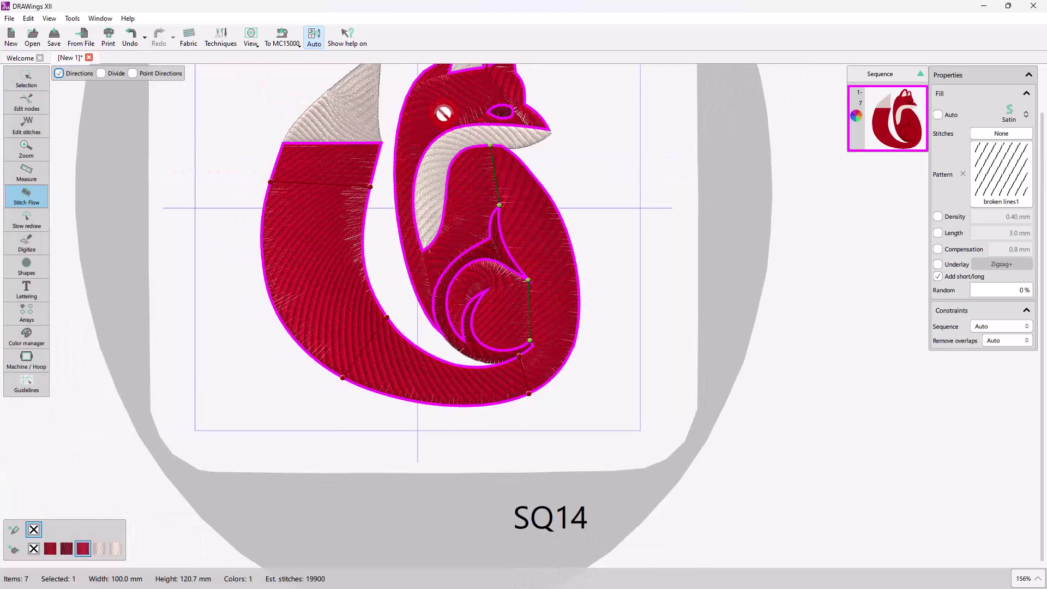
{"action": "scroll", "coordinate": [436, 245], "scroll_direction": "up", "scroll_amount": 4}
{"action": "scroll", "coordinate": [457, 383], "scroll_direction": "up", "scroll_amount": 2}
{"action": "scroll", "coordinate": [457, 384], "scroll_direction": "up", "scroll_amount": 4}
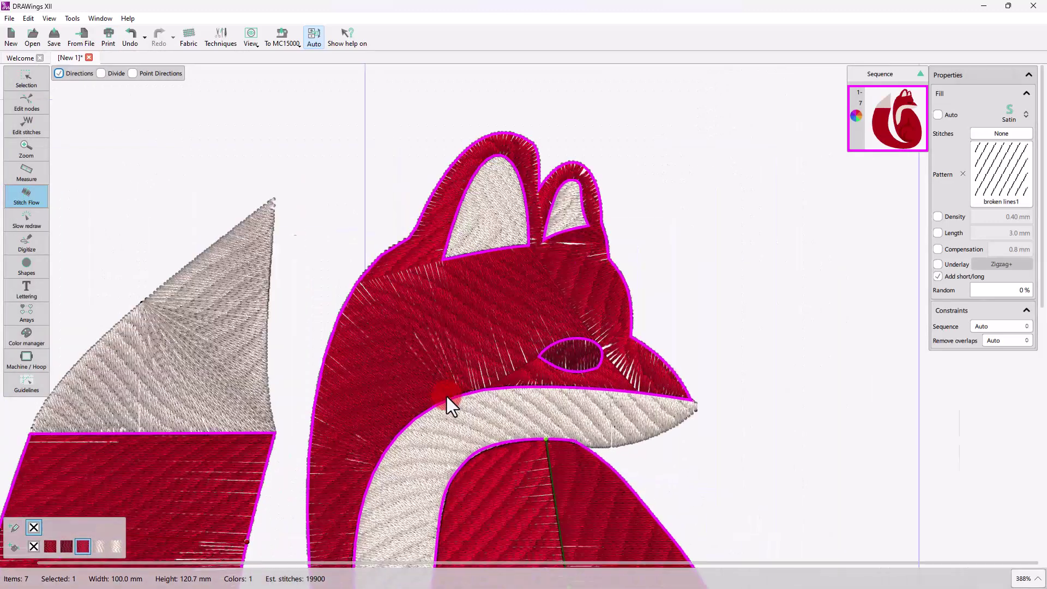
{"action": "left_click", "coordinate": [122, 75]}
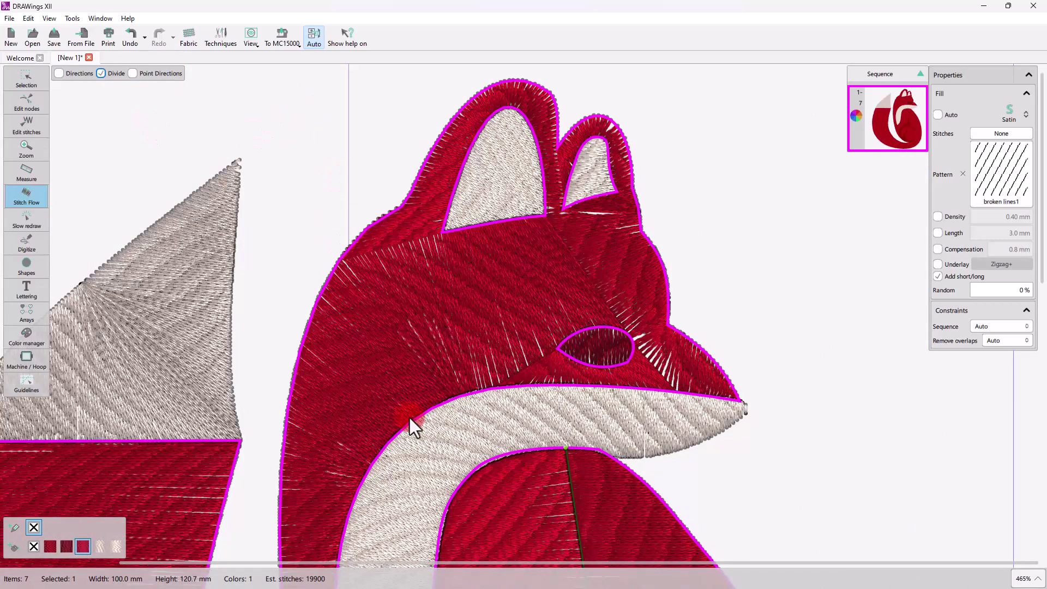
{"action": "left_click_drag", "start_coordinate": [391, 440], "coordinate": [341, 259]}
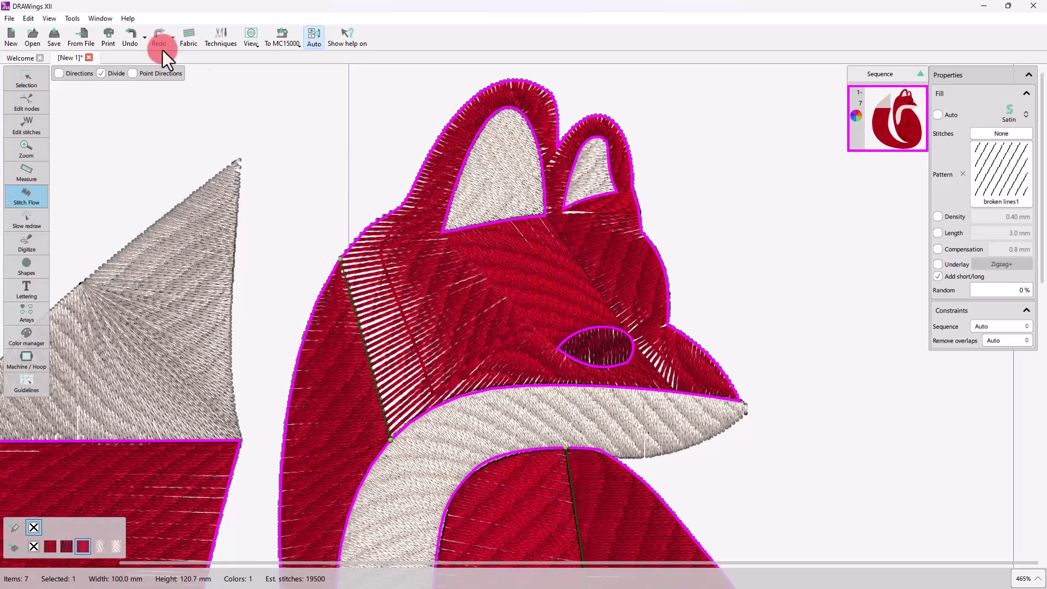
- Add direction lines on the head from forehead to eye, from the eye's rear corner to the nape, and across the larger ear
{"action": "left_click", "coordinate": [70, 77]}
{"action": "left_click", "coordinate": [658, 260]}
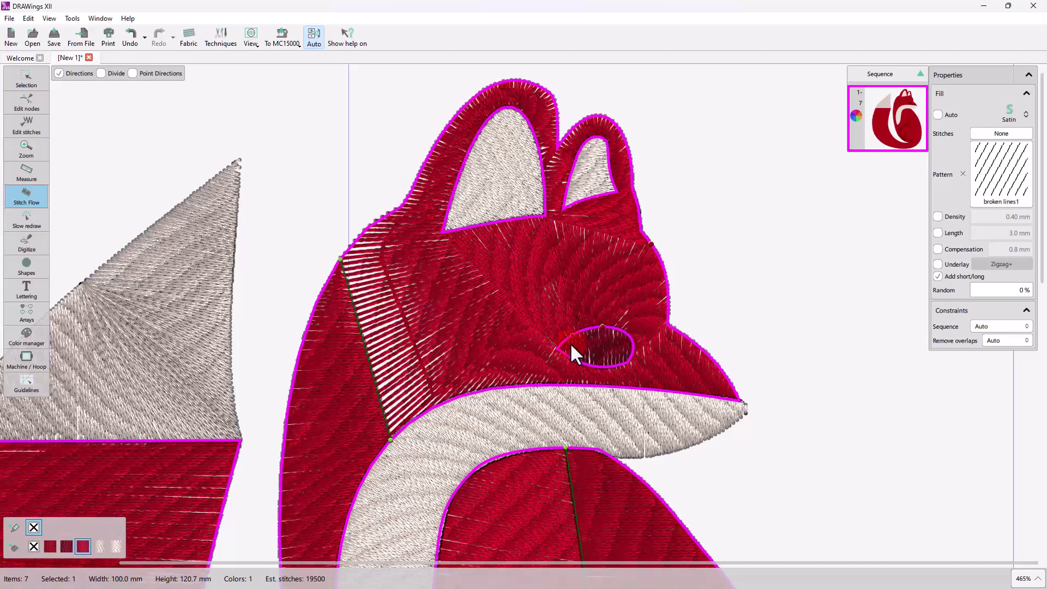
{"action": "left_click", "coordinate": [556, 347]}
{"action": "left_click", "coordinate": [345, 278]}
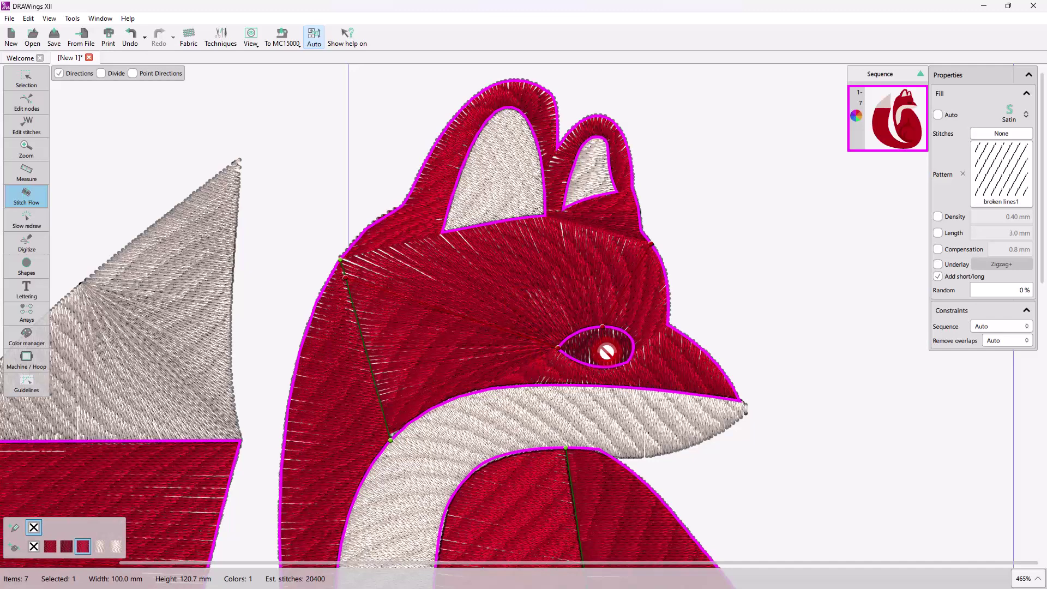
{"action": "scroll", "coordinate": [592, 340], "scroll_direction": "down", "scroll_amount": 2}
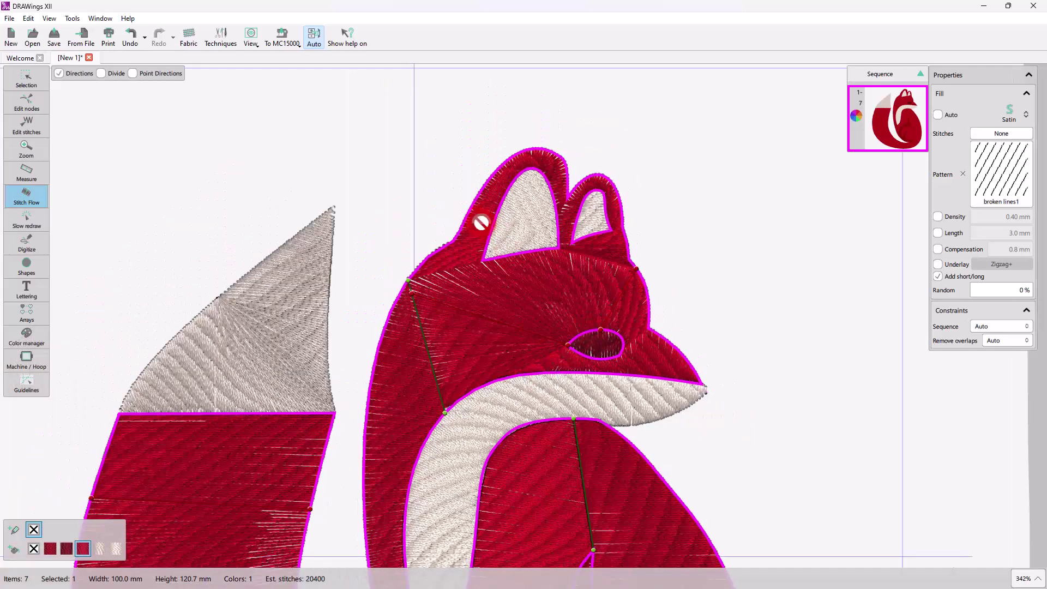
{"action": "left_click_drag", "start_coordinate": [472, 218], "coordinate": [485, 229]}
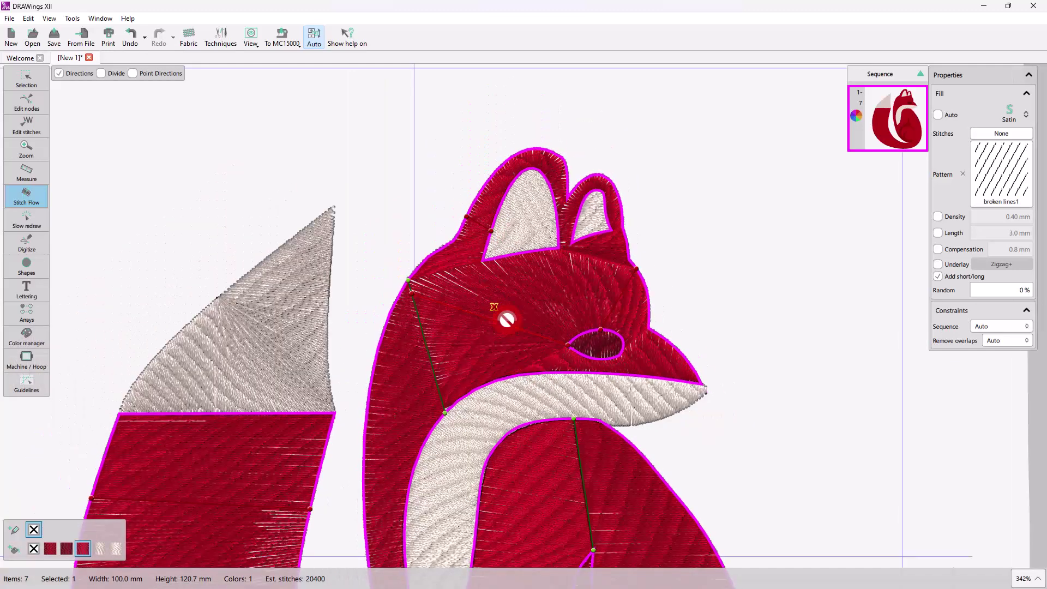
{"action": "left_click", "coordinate": [819, 478]}
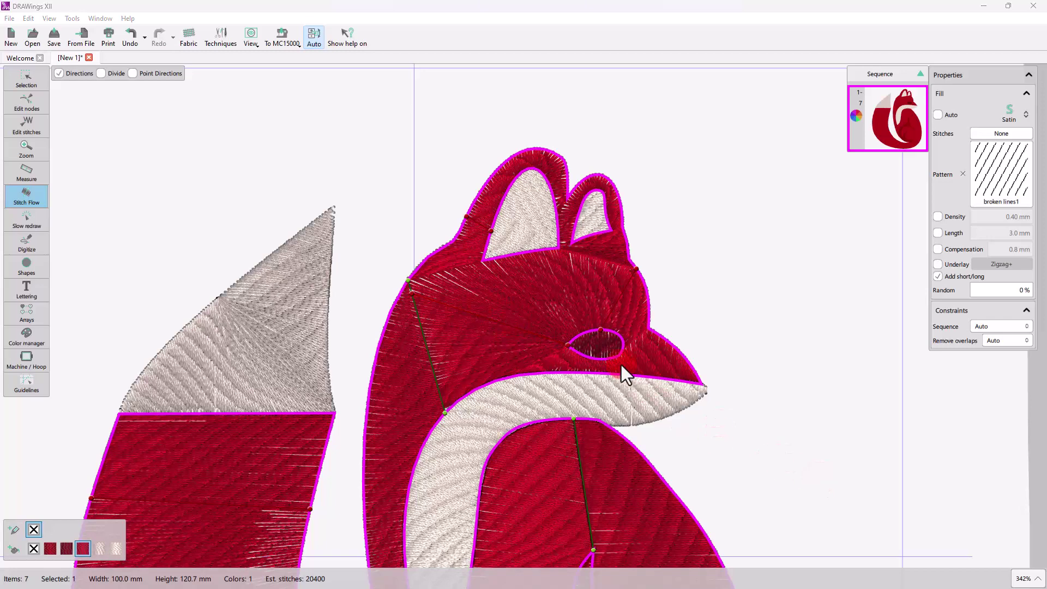
- Place a point direction in the middle of the fox's red head and finish editing its stitch flow
{"action": "left_click", "coordinate": [540, 308]}
{"action": "left_click", "coordinate": [175, 36]}
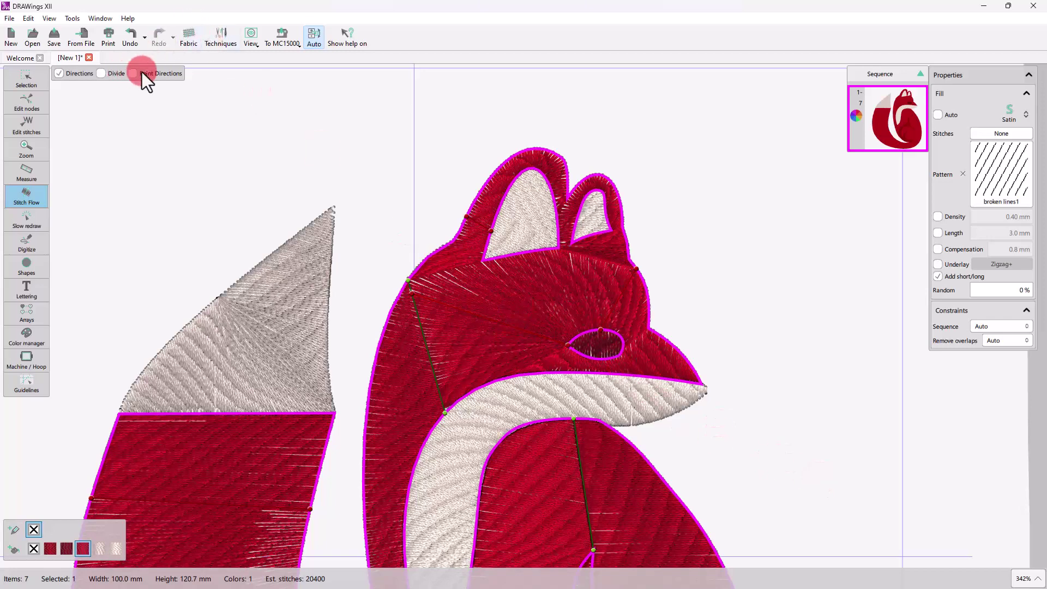
{"action": "left_click", "coordinate": [522, 314]}
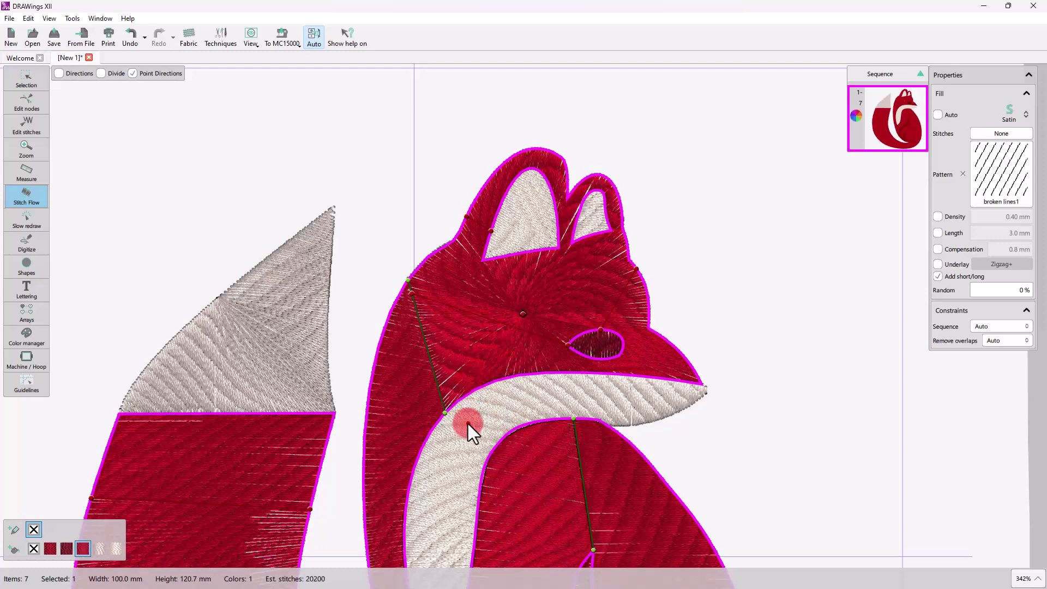
{"action": "key", "text": "Escape"}
- Place a point direction at the centre of the fox's dark eye shape
{"action": "left_click", "coordinate": [597, 344]}
{"action": "scroll", "coordinate": [621, 360], "scroll_direction": "up", "scroll_amount": 2}
{"action": "left_click", "coordinate": [157, 120]}
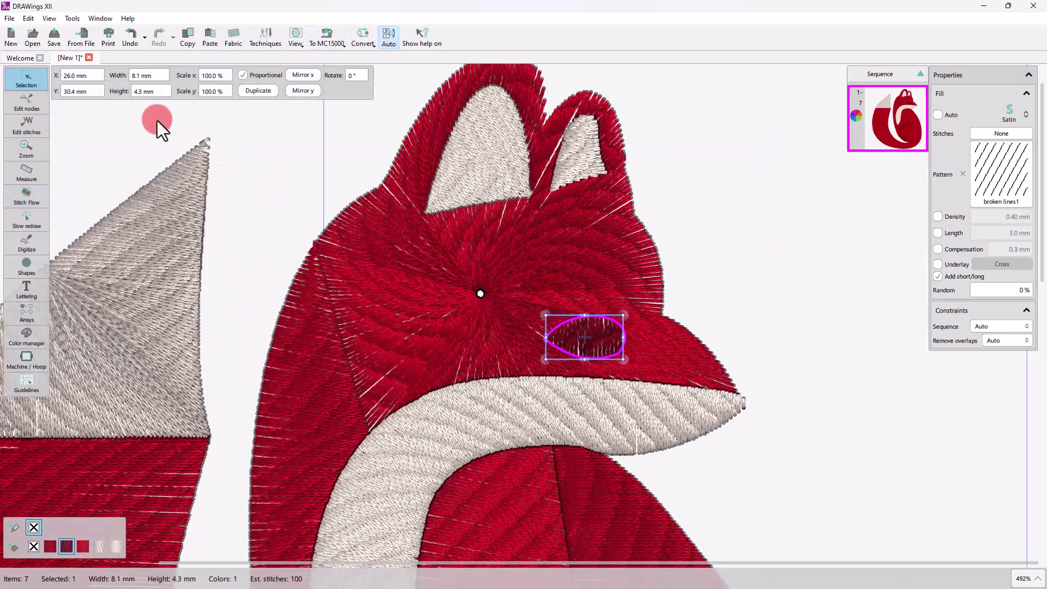
{"action": "left_click", "coordinate": [34, 186]}
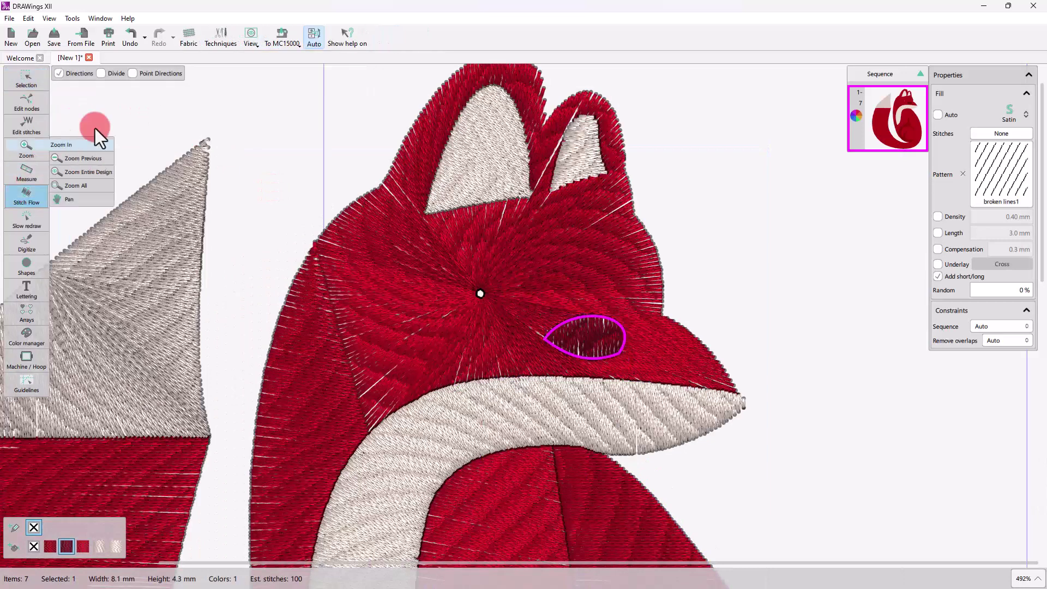
{"action": "left_click", "coordinate": [588, 338]}
- Place a point direction at the centre of the larger ear's white inner shape
{"action": "left_click", "coordinate": [34, 82]}
{"action": "left_click", "coordinate": [484, 167]}
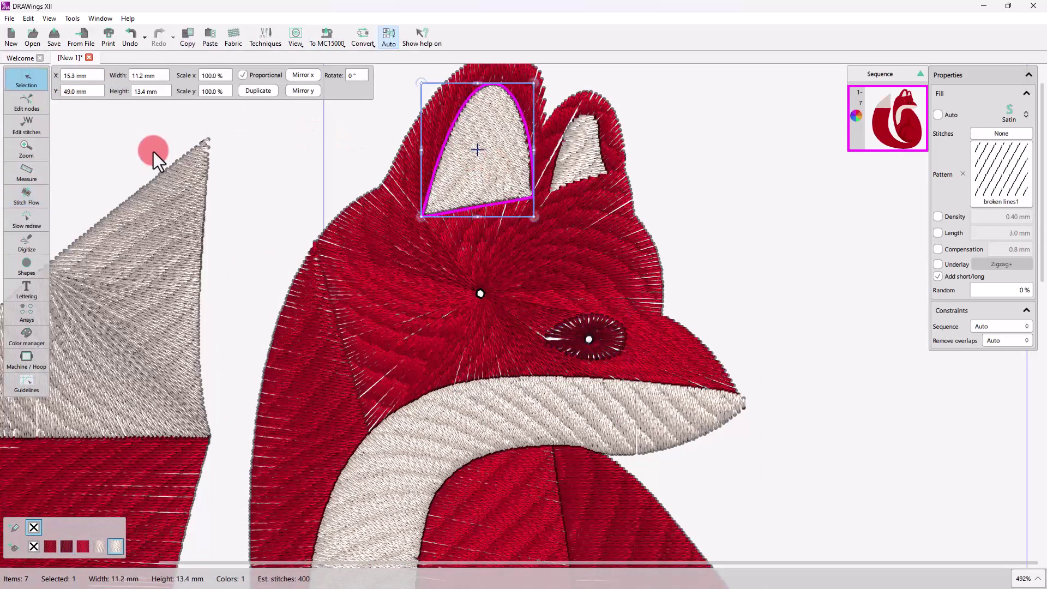
{"action": "left_click", "coordinate": [26, 195]}
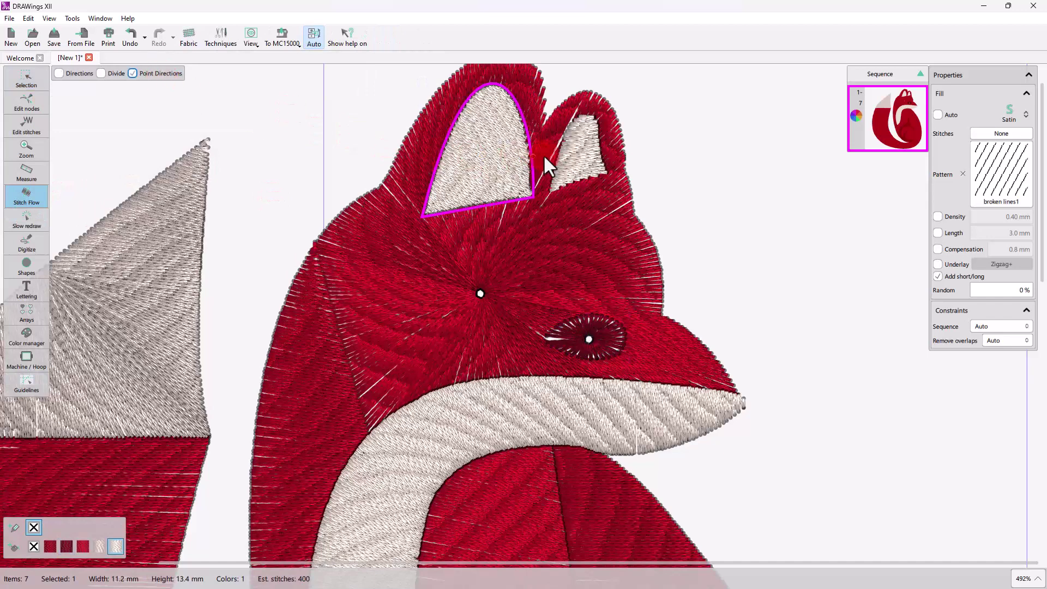
{"action": "left_click", "coordinate": [483, 154]}
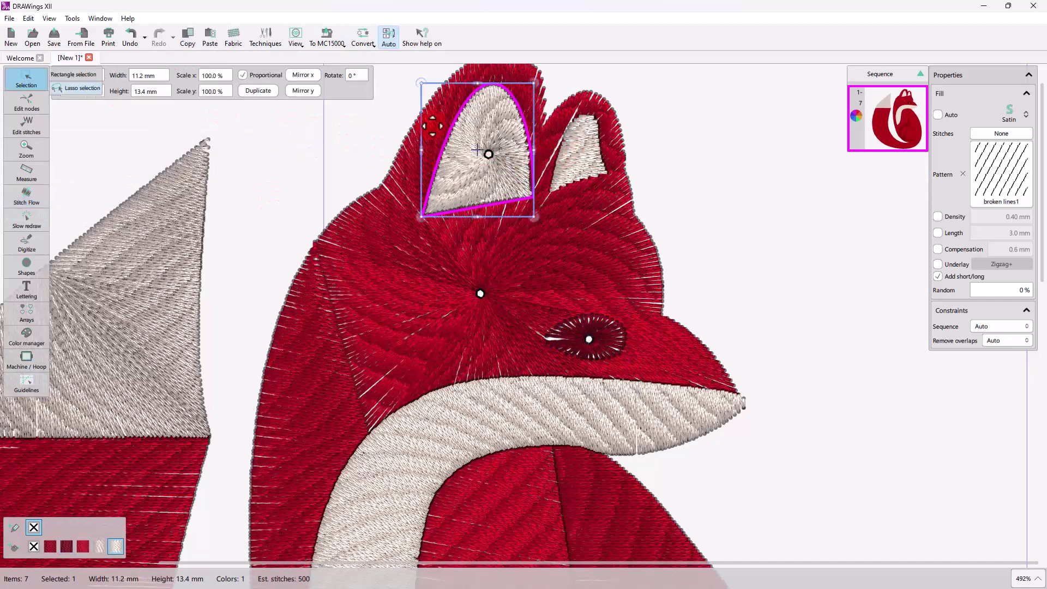
- Place a point direction in the smaller ear's white inner shape, and deselect it
{"action": "left_click", "coordinate": [589, 149]}
{"action": "left_click", "coordinate": [25, 194]}
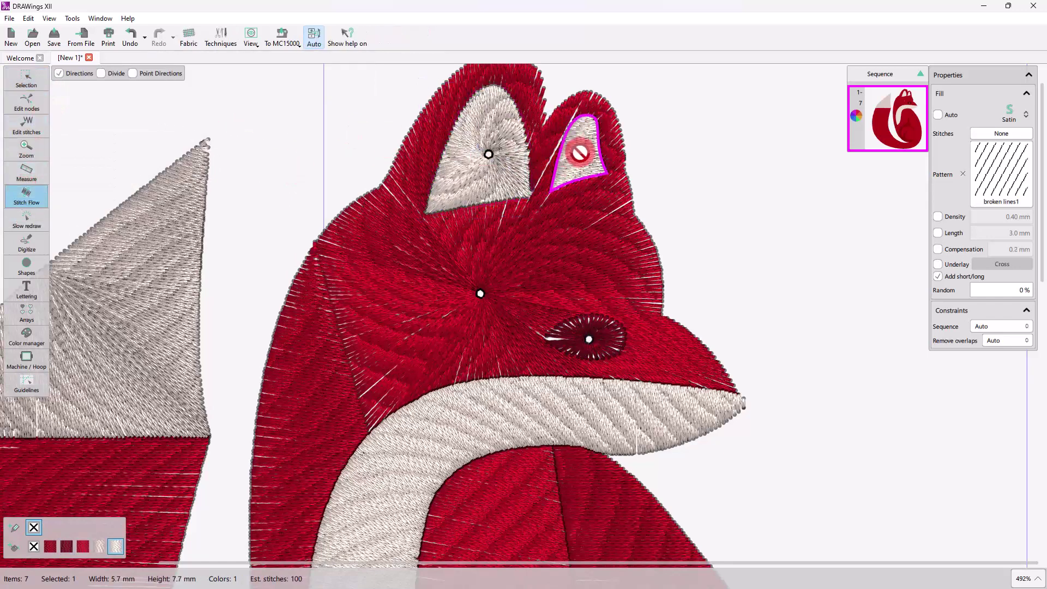
{"action": "left_click", "coordinate": [161, 74]}
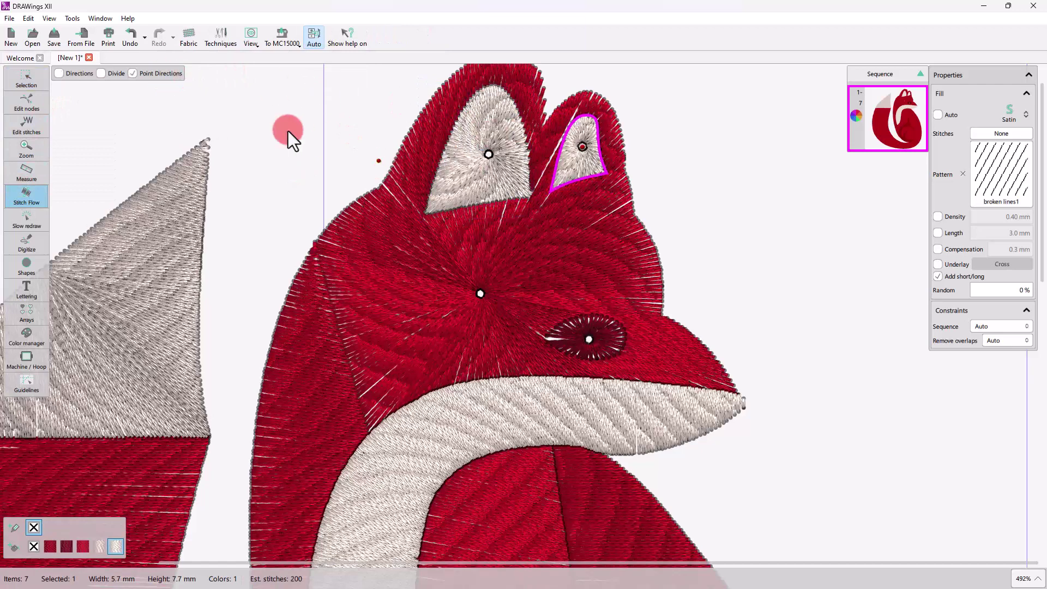
{"action": "left_click", "coordinate": [30, 87]}
{"action": "left_click", "coordinate": [332, 148]}
- Add three roughly horizontal stitch direction lines across the white tail tip, near its point, in its lower part and just above its base
{"action": "scroll", "coordinate": [391, 181], "scroll_direction": "down", "scroll_amount": 3}
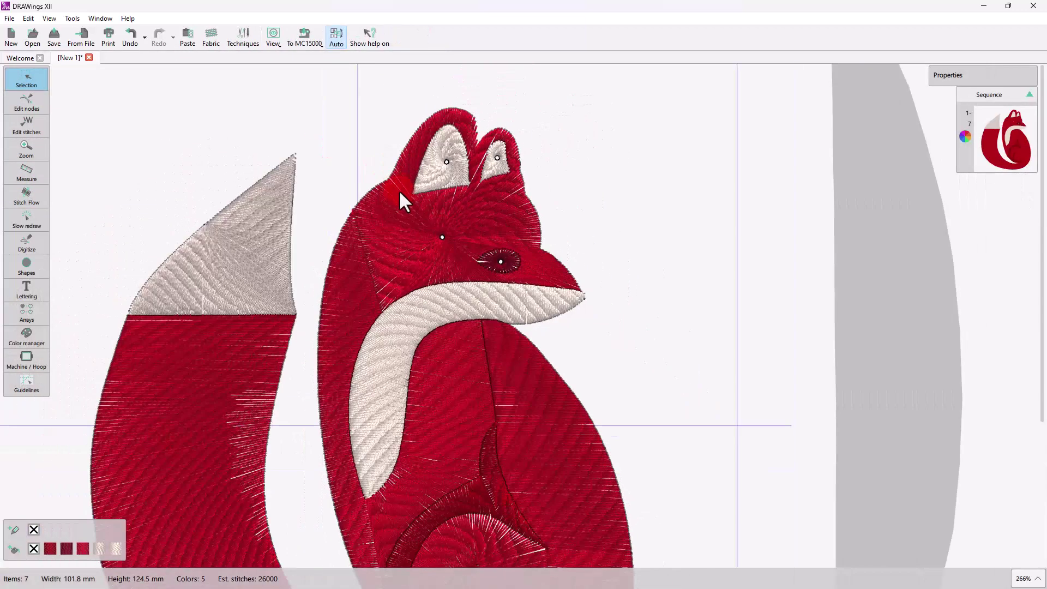
{"action": "left_click", "coordinate": [231, 241]}
{"action": "left_click", "coordinate": [27, 194]}
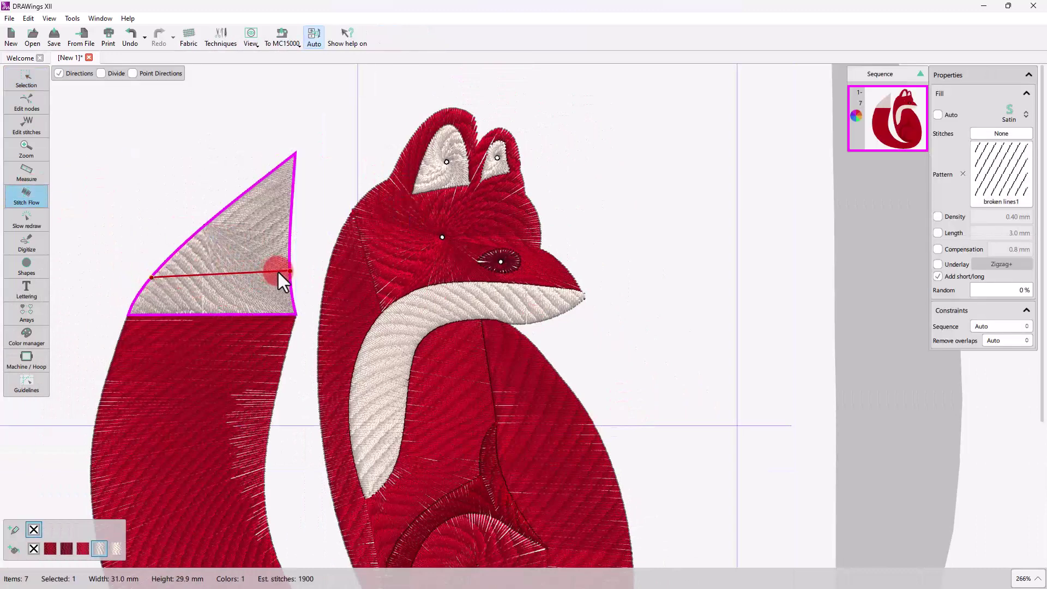
{"action": "left_click_drag", "start_coordinate": [278, 273], "coordinate": [280, 271]}
{"action": "left_click_drag", "start_coordinate": [290, 213], "coordinate": [291, 208]}
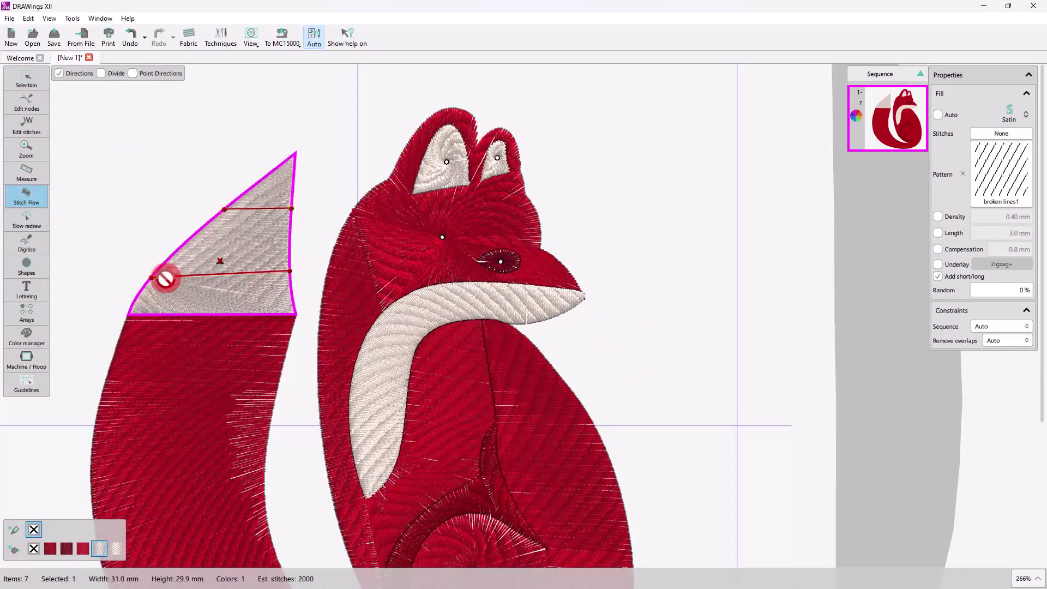
{"action": "left_click_drag", "start_coordinate": [259, 307], "coordinate": [282, 306]}
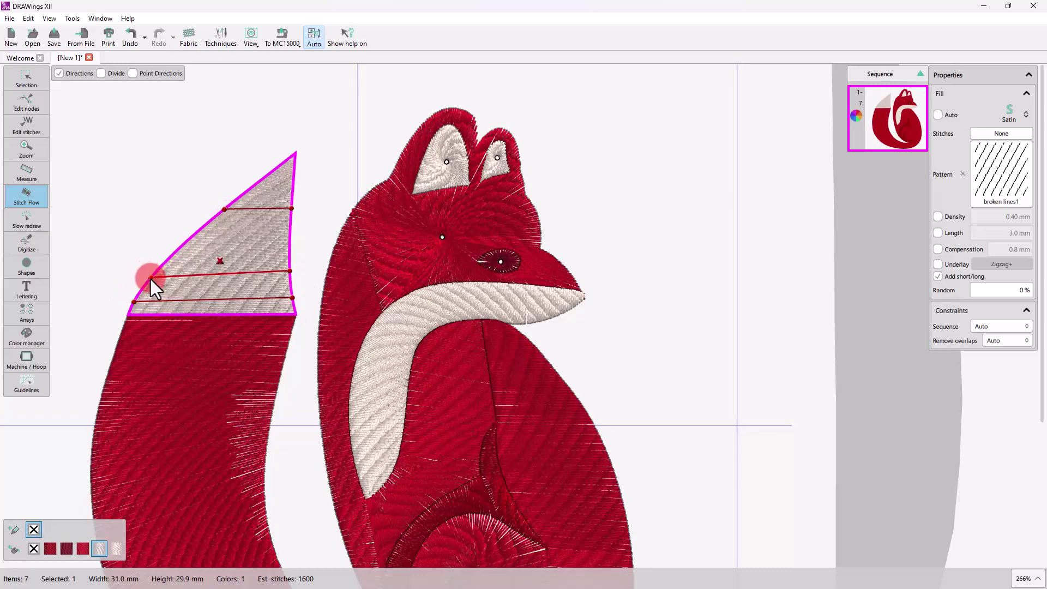
{"action": "left_click_drag", "start_coordinate": [151, 280], "coordinate": [154, 274]}
{"action": "left_click", "coordinate": [141, 294]}
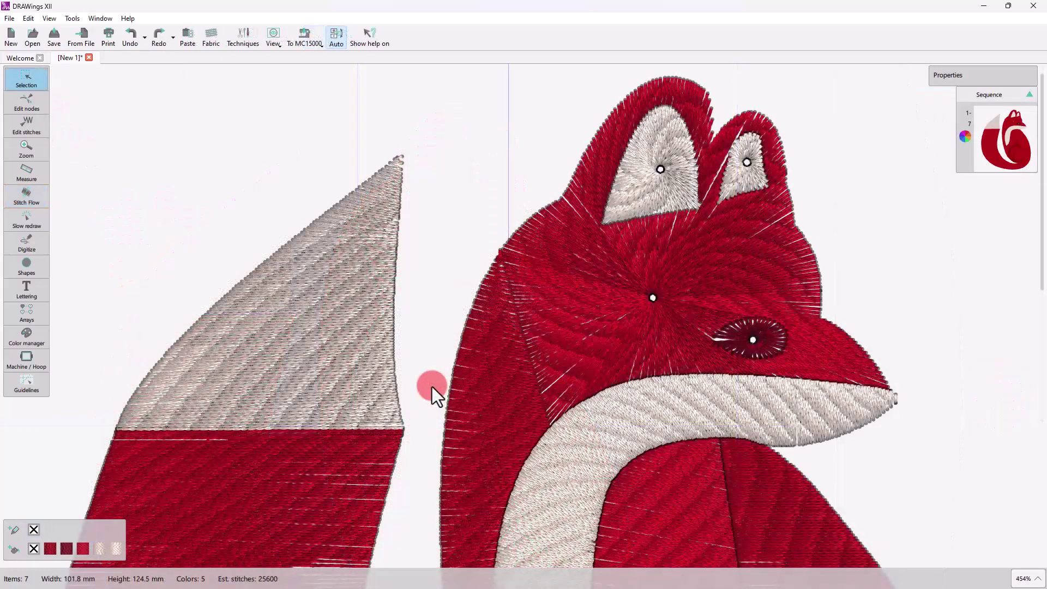
- Convert the white tail tip to stitches and open it for stitch editing
{"action": "left_click", "coordinate": [374, 321]}
{"action": "right_click", "coordinate": [332, 257]}
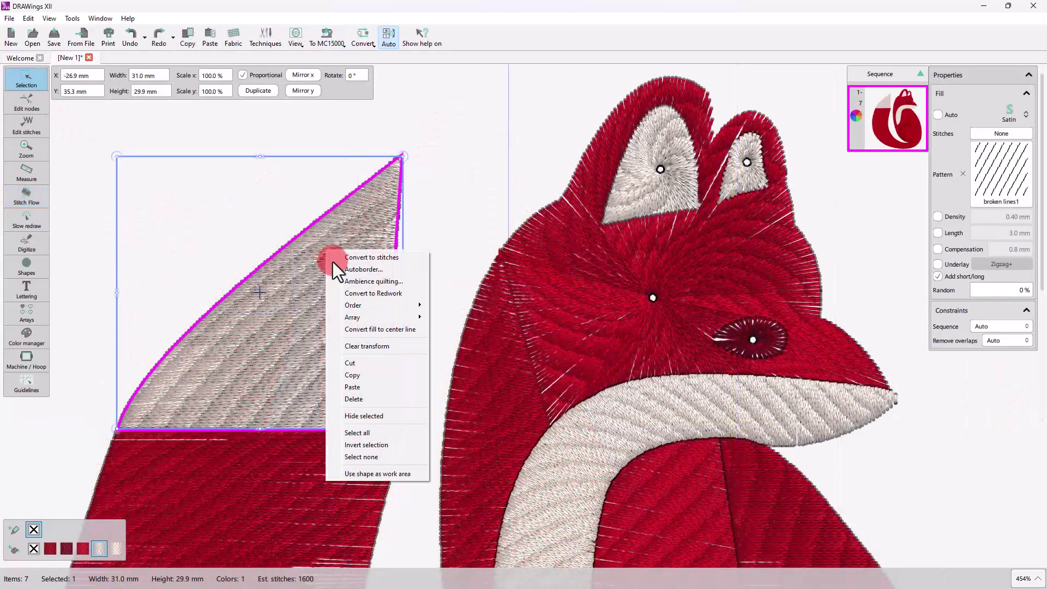
{"action": "left_click", "coordinate": [354, 259]}
{"action": "left_click", "coordinate": [17, 122]}
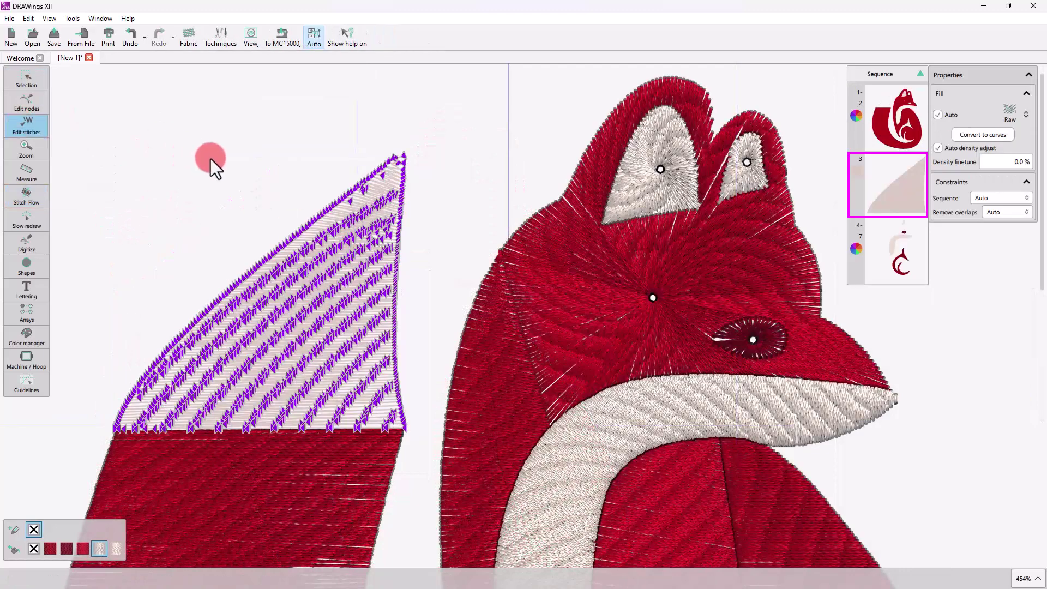
- Pull individual stitch points slightly outward at intervals along the white tail tip's long curved outer edge, from the point down to the base
{"action": "scroll", "coordinate": [359, 181], "scroll_direction": "up", "scroll_amount": 4}
{"action": "left_click_drag", "start_coordinate": [389, 223], "coordinate": [363, 214]}
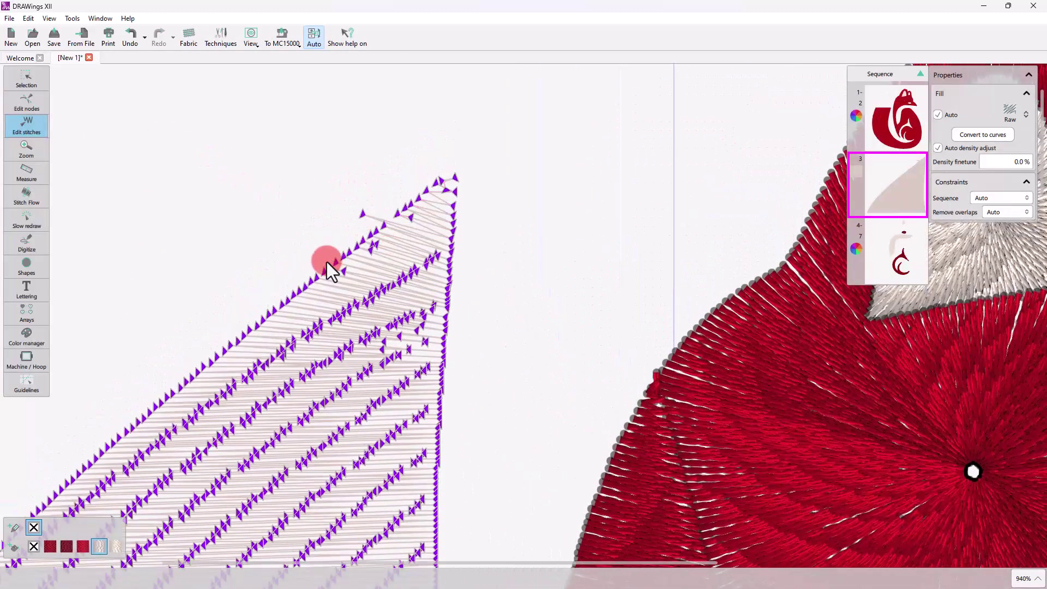
{"action": "left_click_drag", "start_coordinate": [344, 259], "coordinate": [289, 277]}
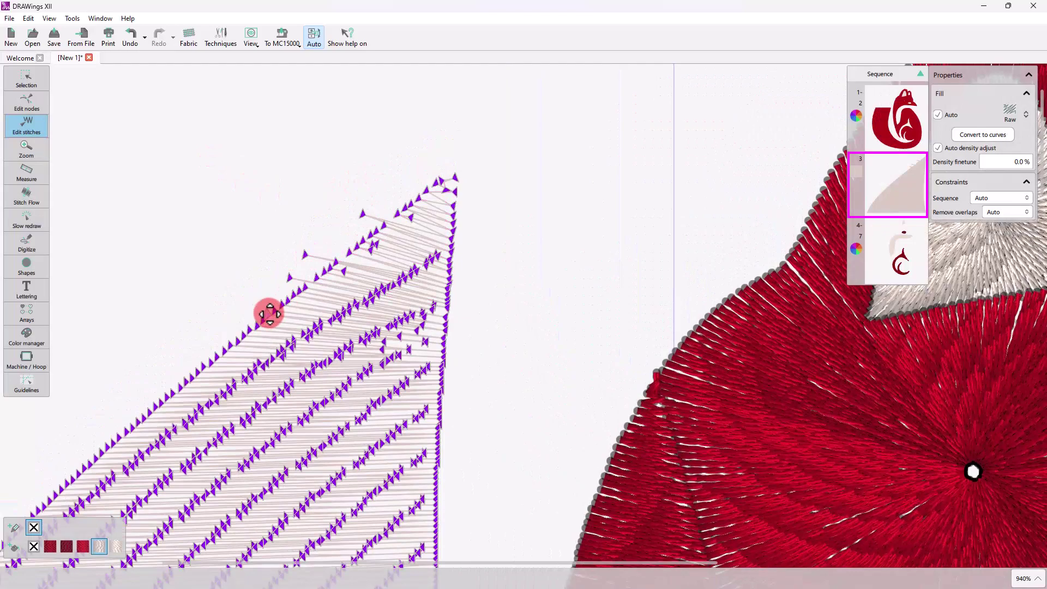
{"action": "left_click_drag", "start_coordinate": [268, 315], "coordinate": [221, 334]}
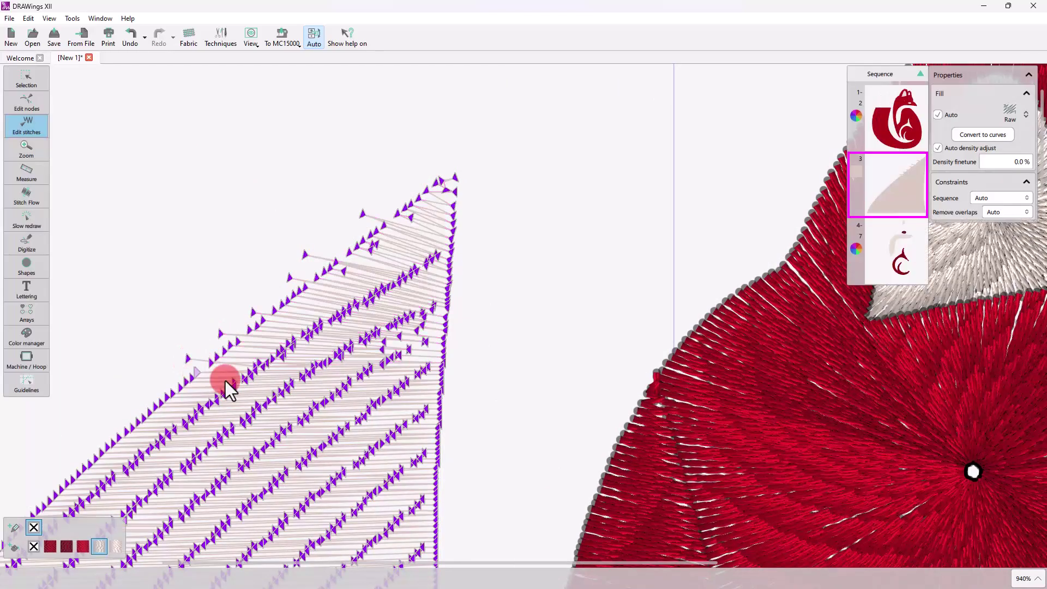
{"action": "scroll", "coordinate": [362, 355], "scroll_direction": "down", "scroll_amount": 3}
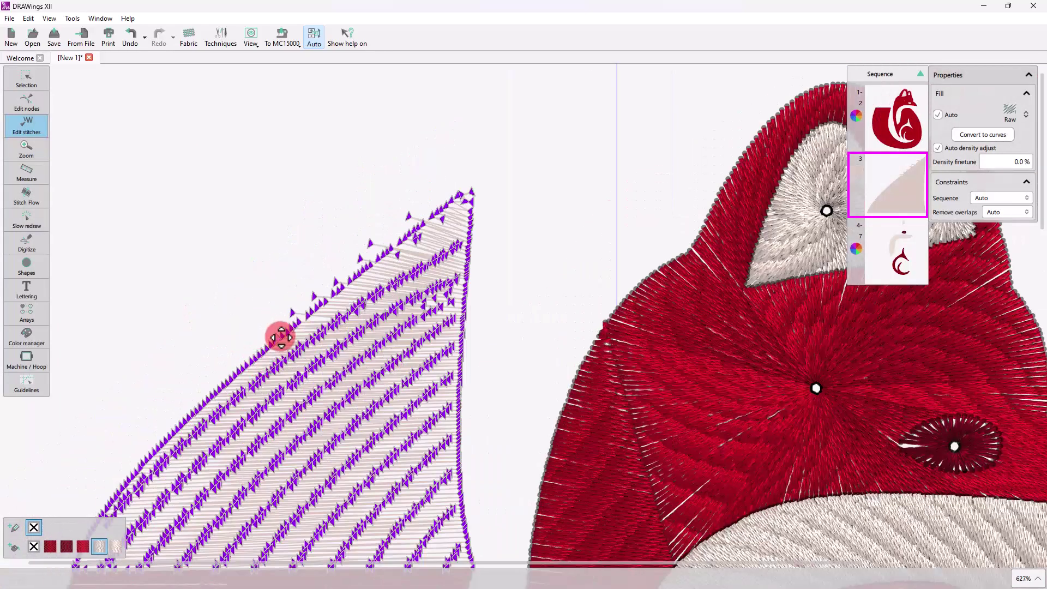
{"action": "left_click_drag", "start_coordinate": [280, 336], "coordinate": [128, 459]}
{"action": "scroll", "coordinate": [292, 359], "scroll_direction": "down", "scroll_amount": 2}
{"action": "left_click_drag", "start_coordinate": [117, 384], "coordinate": [75, 436]}
- Pull spaced stitch points outward along the tail tip's edge facing the body, then finish stitch editing and deselect the tail tip
{"action": "left_click", "coordinate": [470, 437]}
{"action": "left_click", "coordinate": [466, 437]}
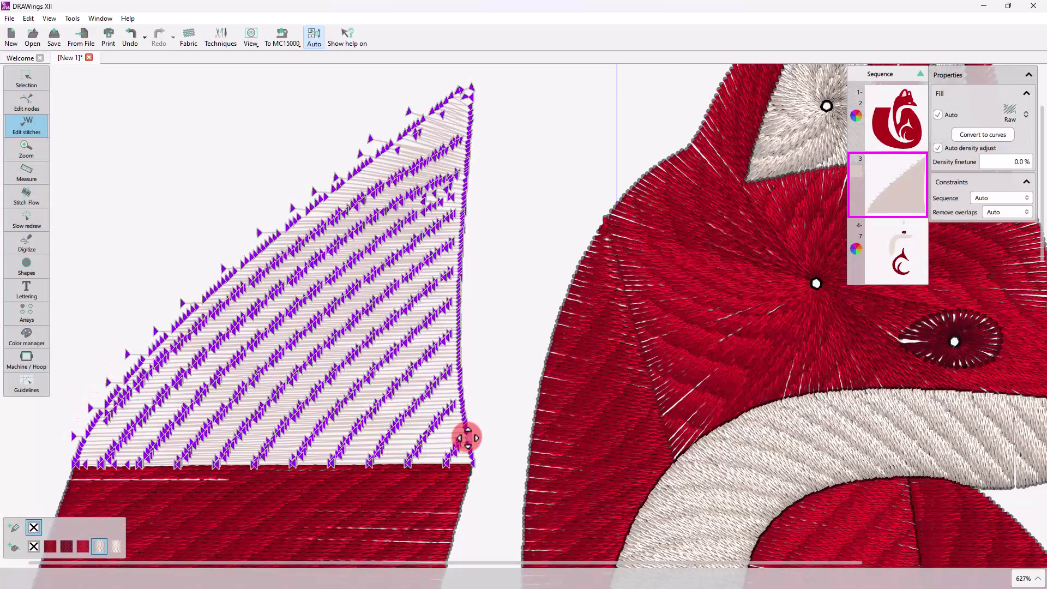
{"action": "left_click_drag", "start_coordinate": [465, 437], "coordinate": [456, 95]}
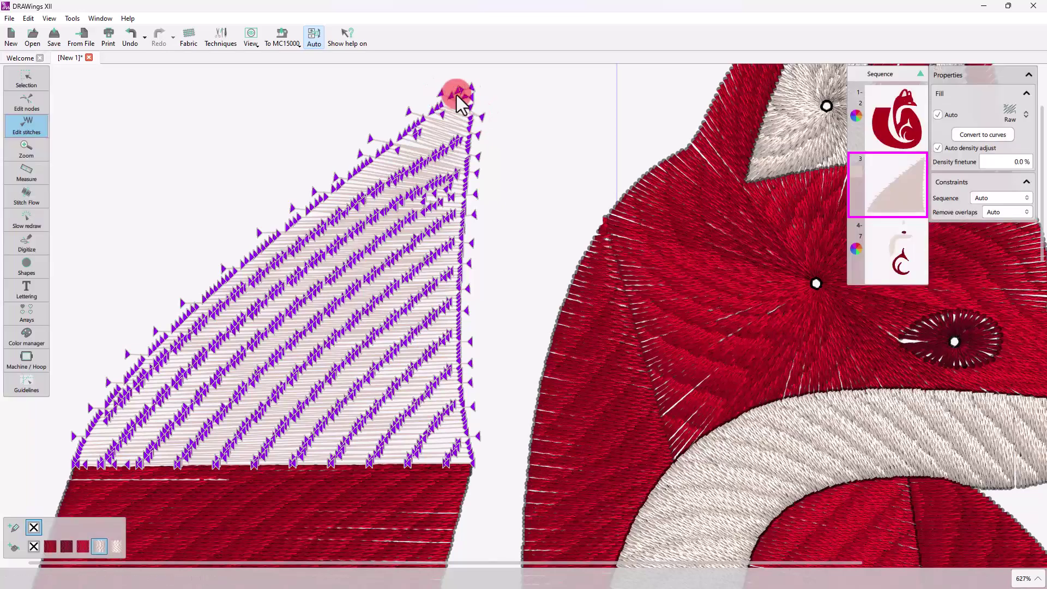
{"action": "left_click_drag", "start_coordinate": [300, 197], "coordinate": [410, 191]}
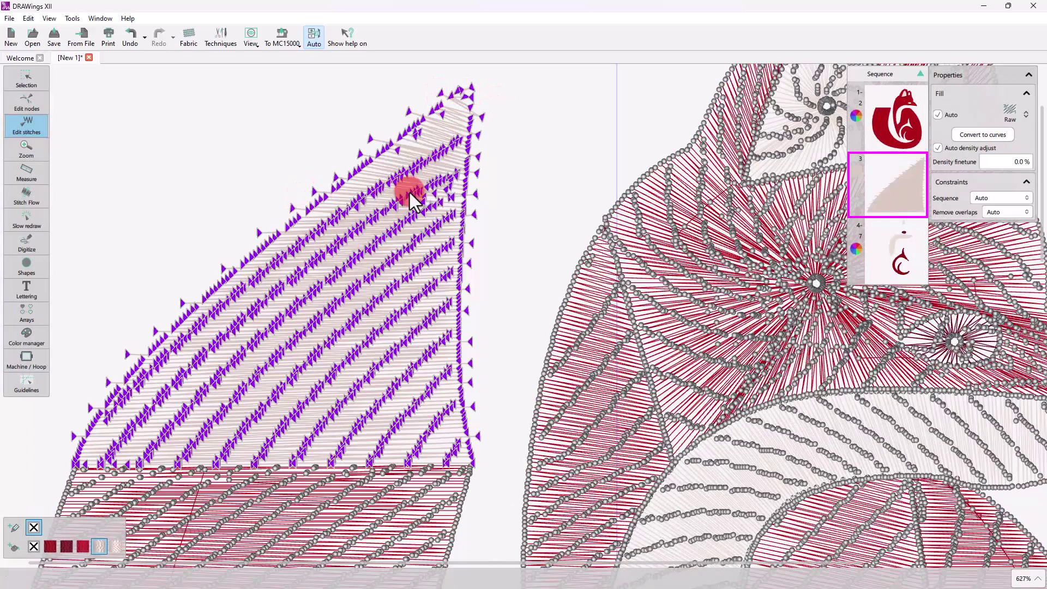
{"action": "left_click", "coordinate": [11, 76]}
{"action": "left_click", "coordinate": [518, 192]}
{"action": "scroll", "coordinate": [447, 204], "scroll_direction": "down", "scroll_amount": 7}
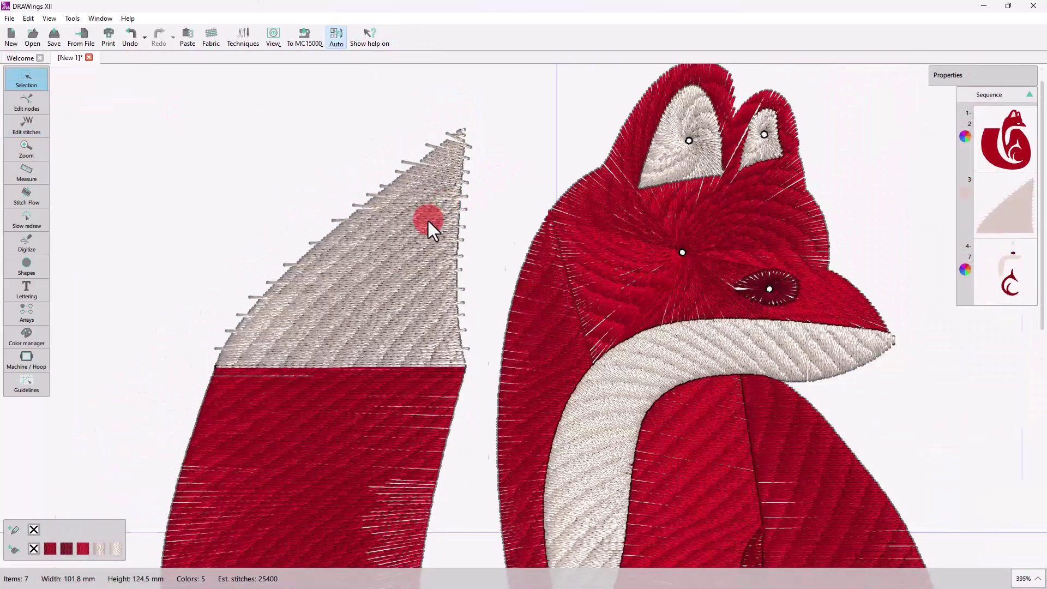